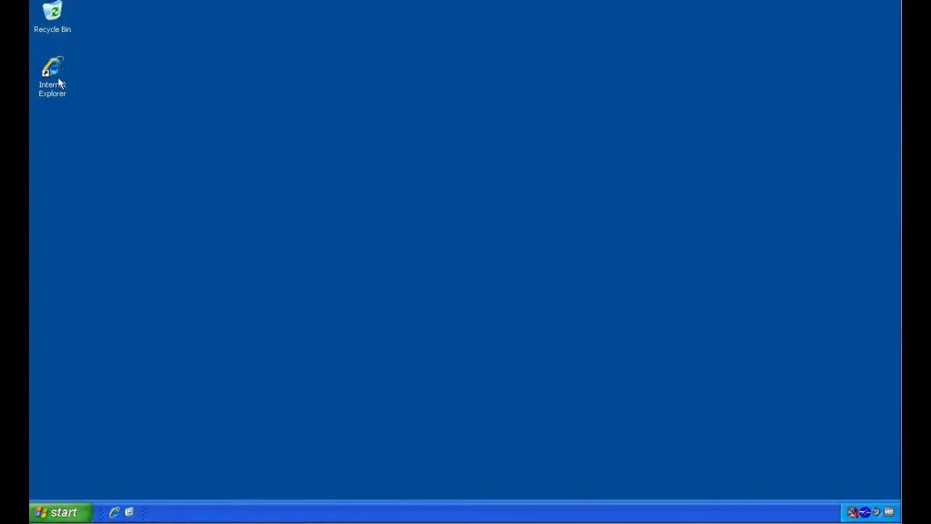
Step: Launch Internet Explorer and browse Industrial Communication > Products > TACC to the TACC software downloads
click(54, 73)
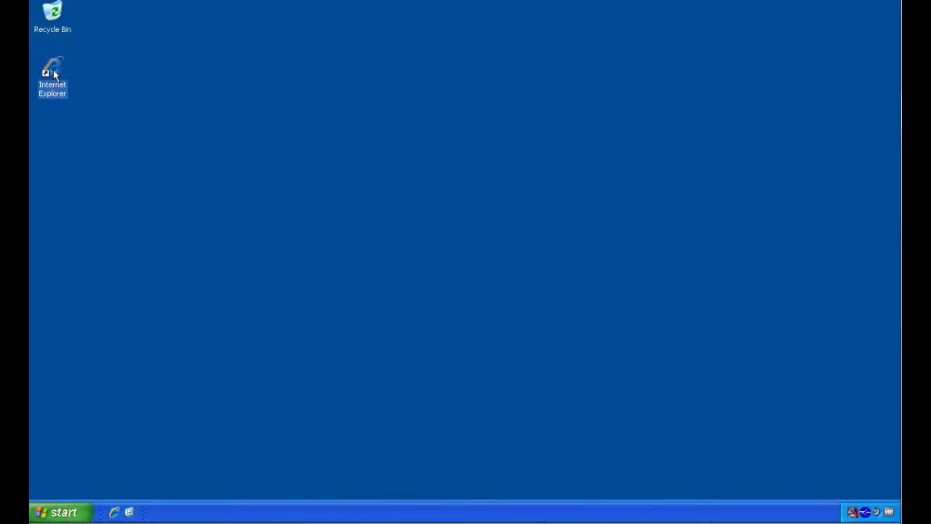
double_click(53, 72)
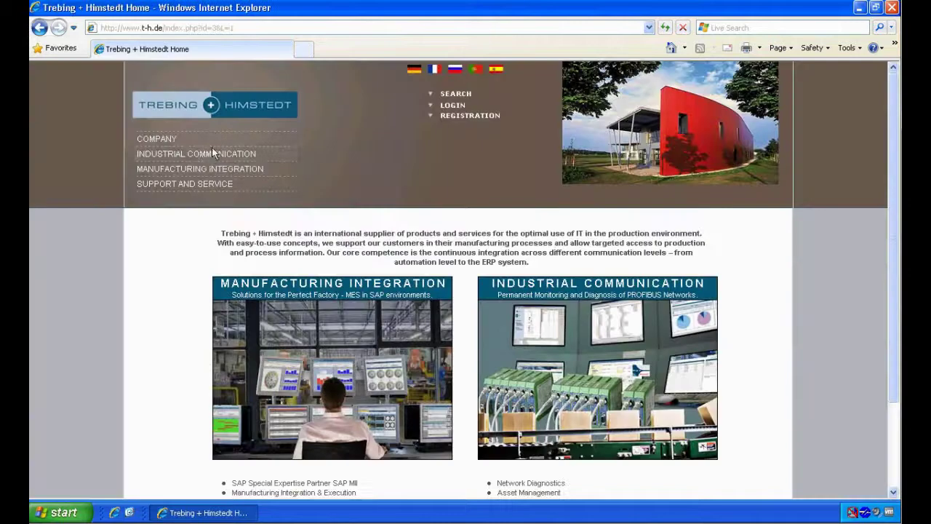
click(204, 156)
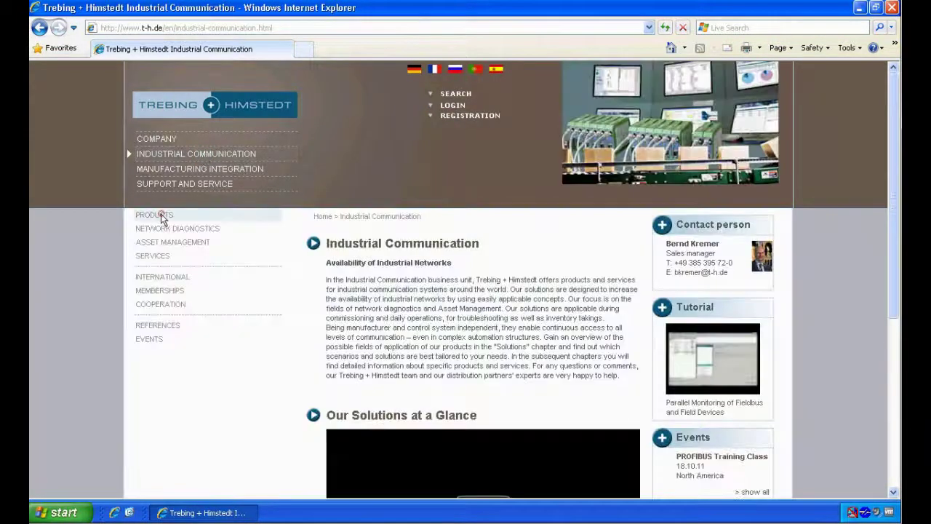
click(162, 217)
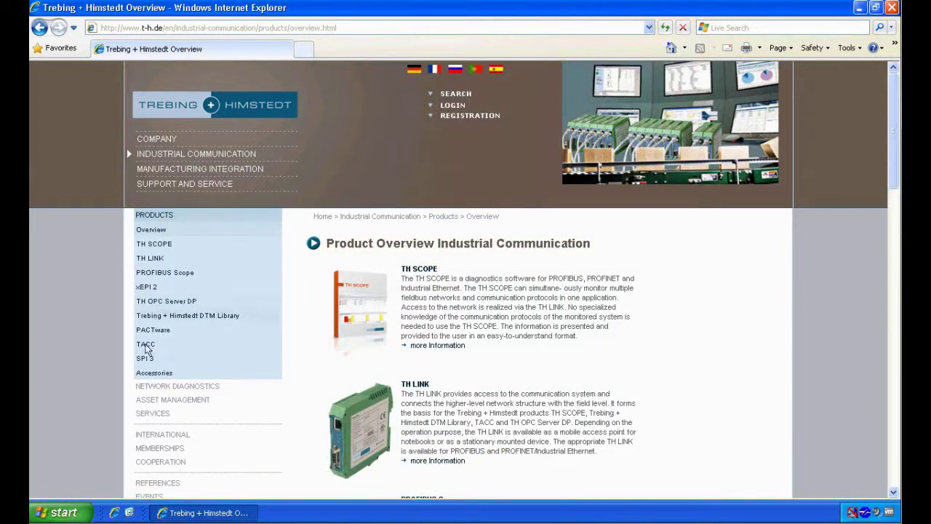
click(146, 346)
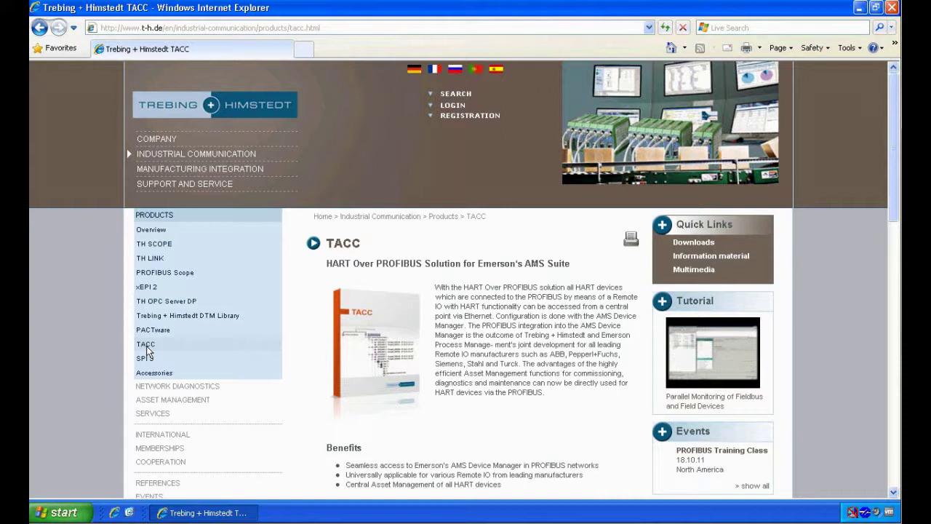
click(697, 242)
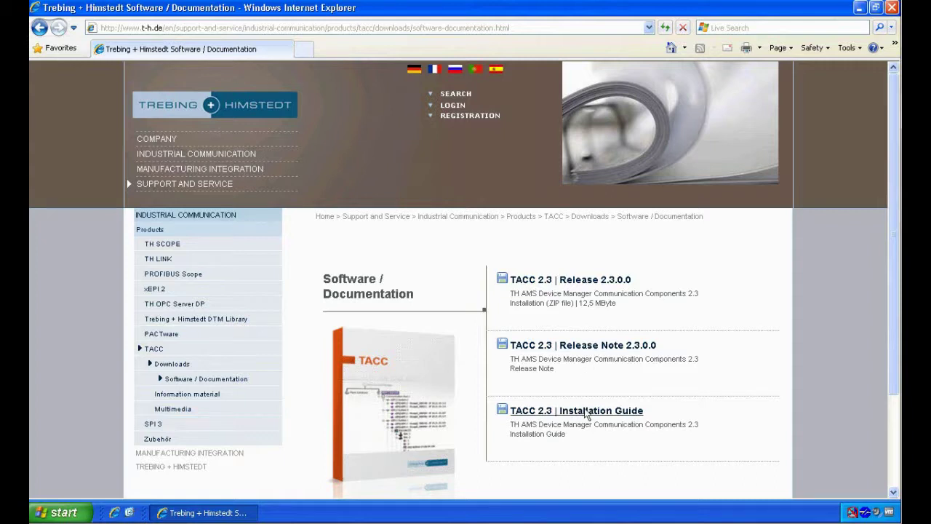
Step: Open the TACC 2.3 release note, jump to section 5.1 and view the compatibility tables at fit width
click(586, 346)
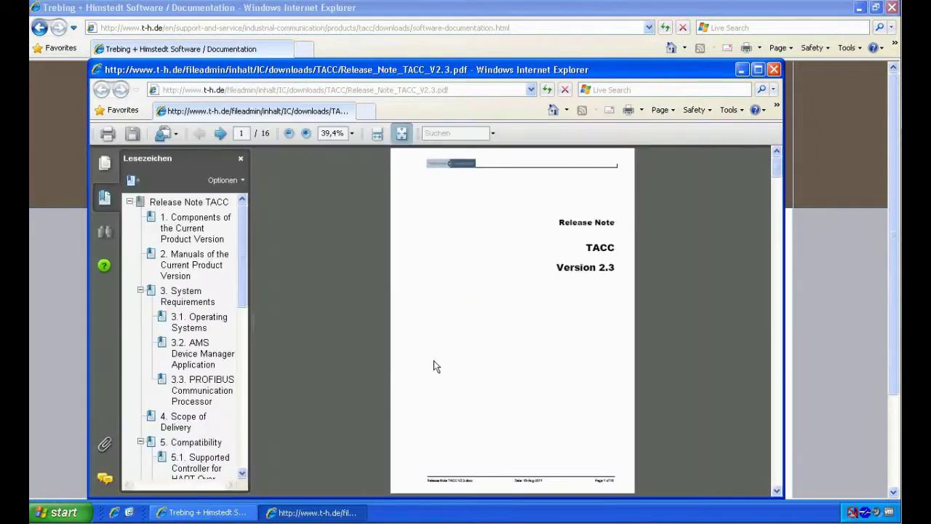
click(188, 459)
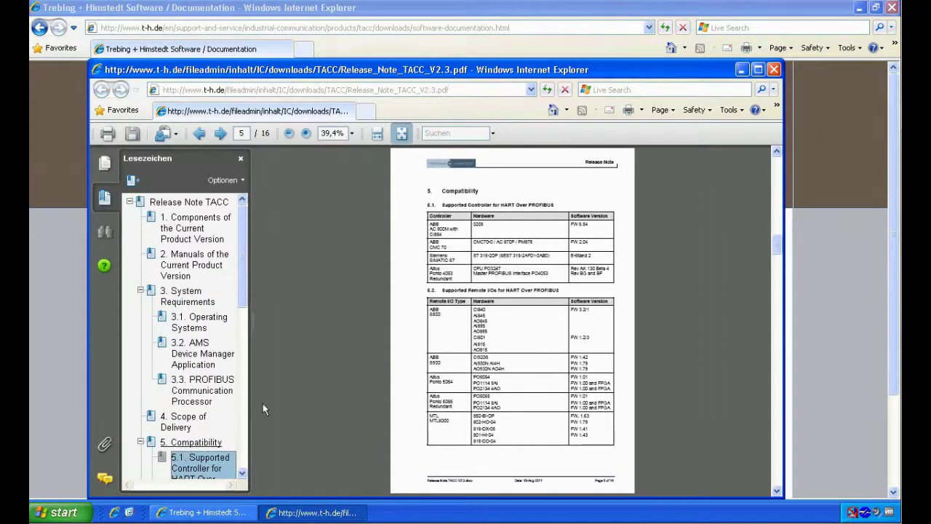
click(377, 135)
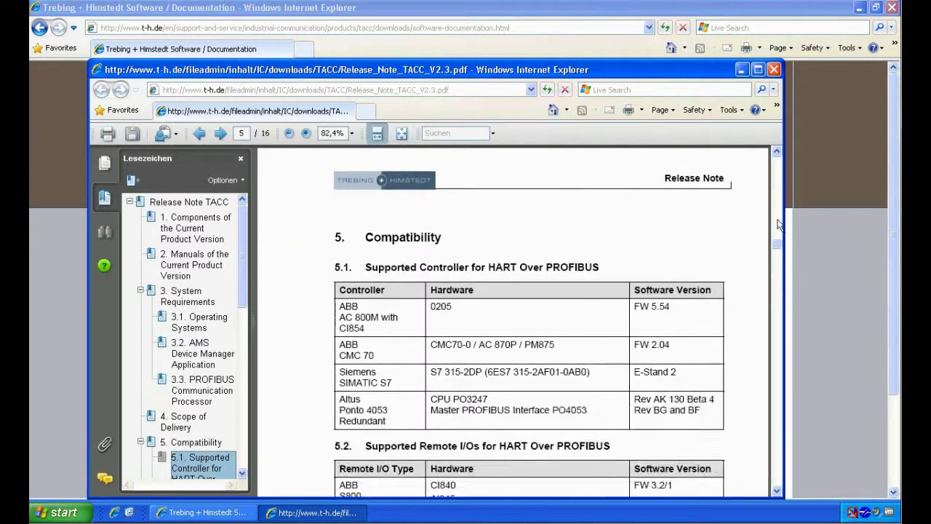
drag(779, 246, 778, 253)
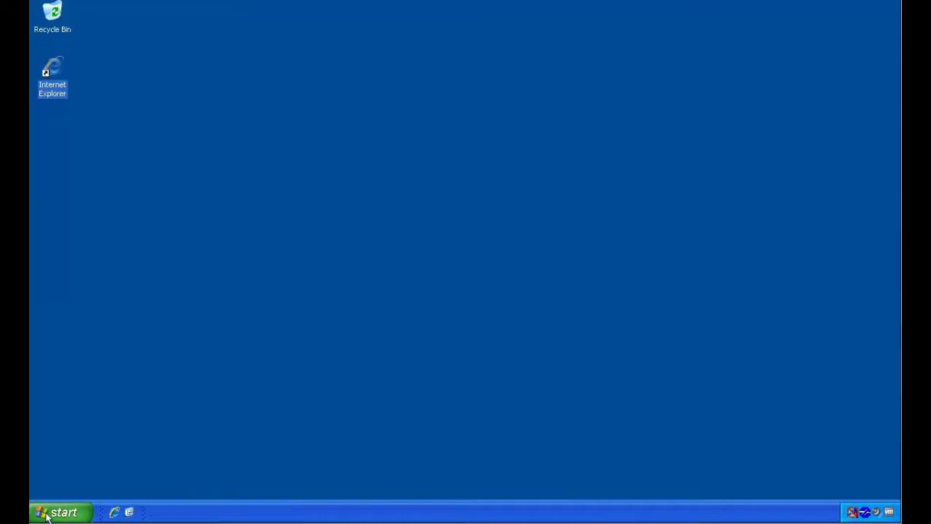
click(47, 513)
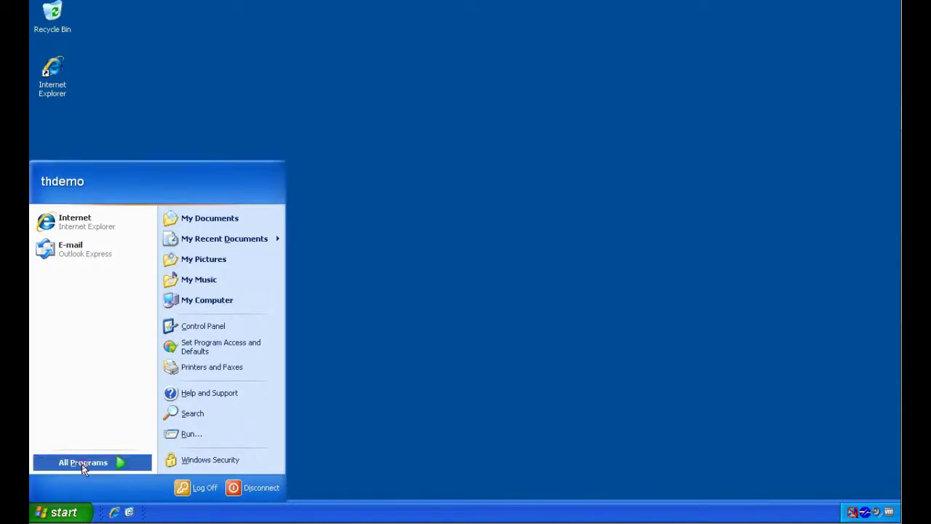
mouse_move(81, 464)
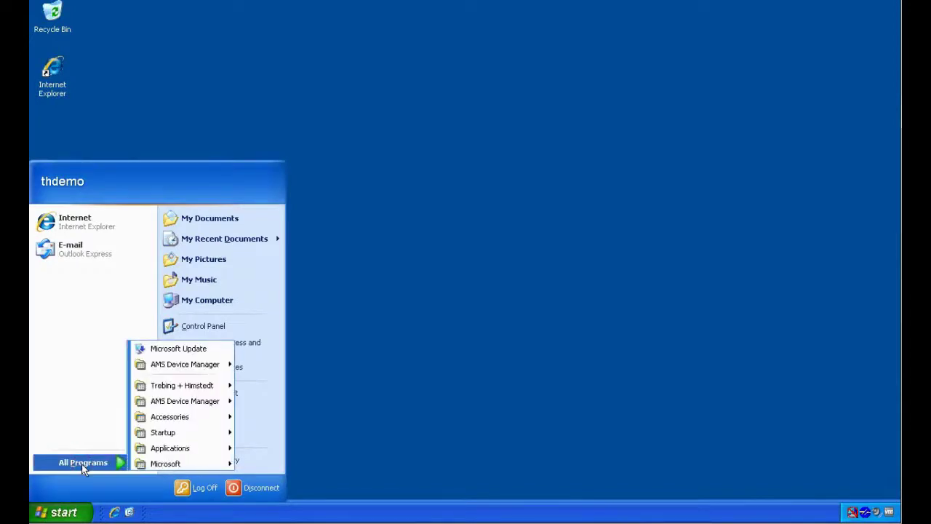
mouse_move(195, 387)
mouse_move(268, 406)
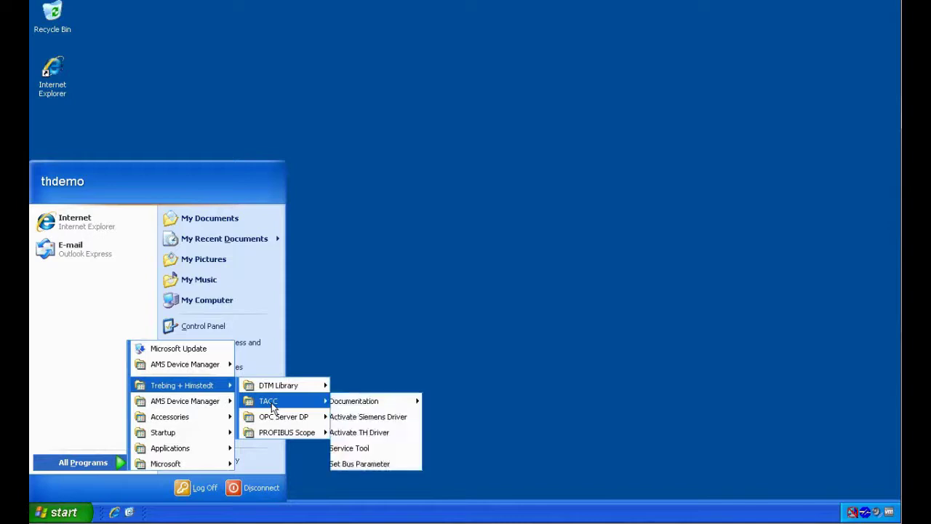
mouse_move(384, 406)
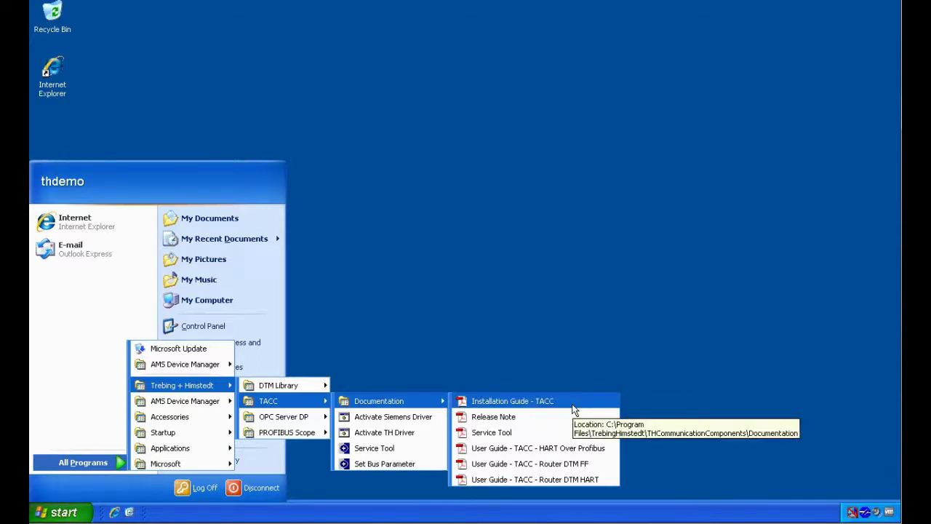
click(651, 405)
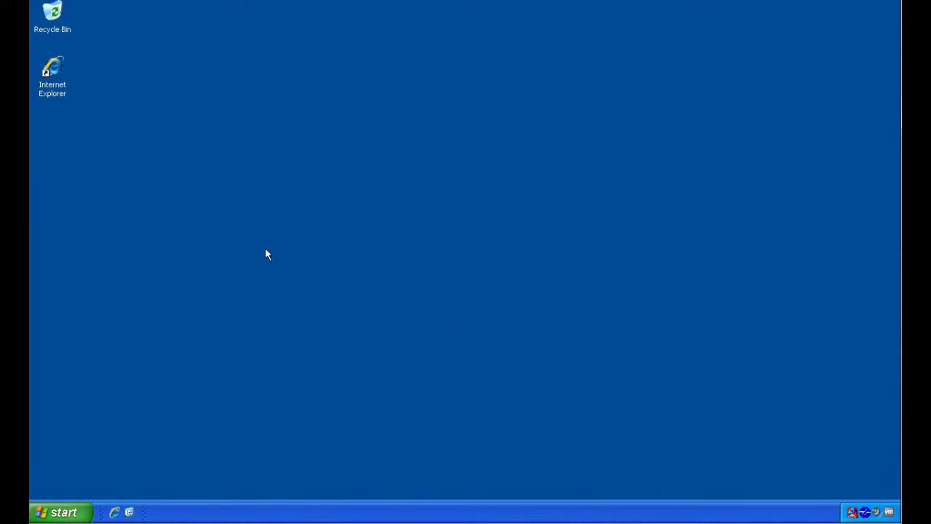
Step: Open TH SCOPE in the browser and show the slave list of master CON-R301-PLC under TH_LINK_R301
click(51, 82)
double_click(51, 83)
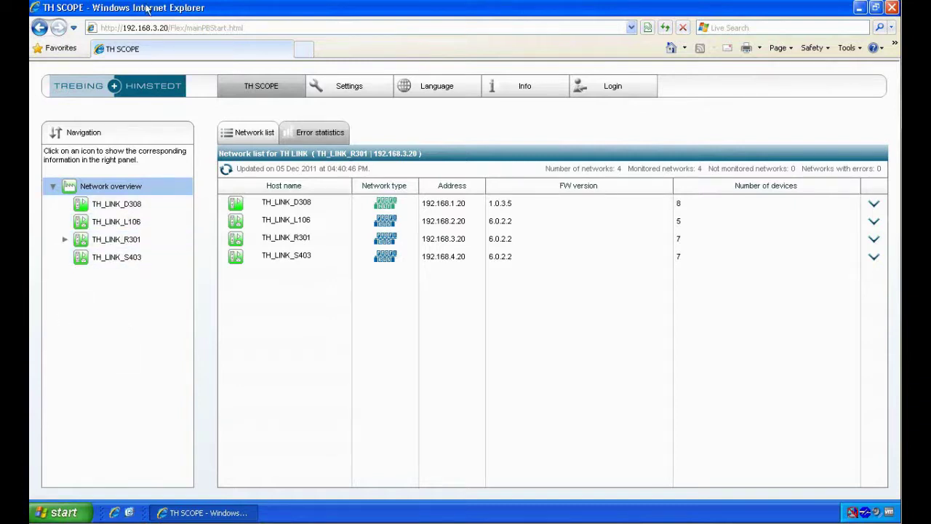
click(70, 242)
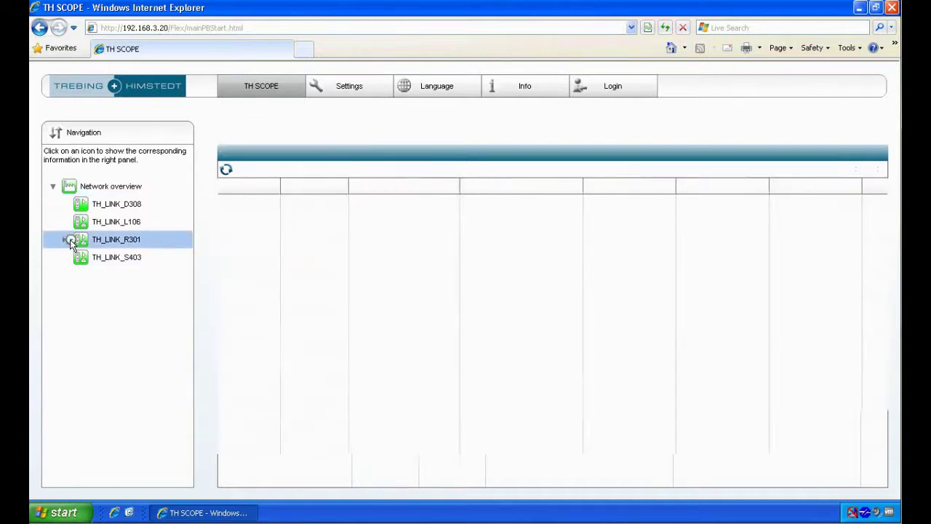
click(97, 259)
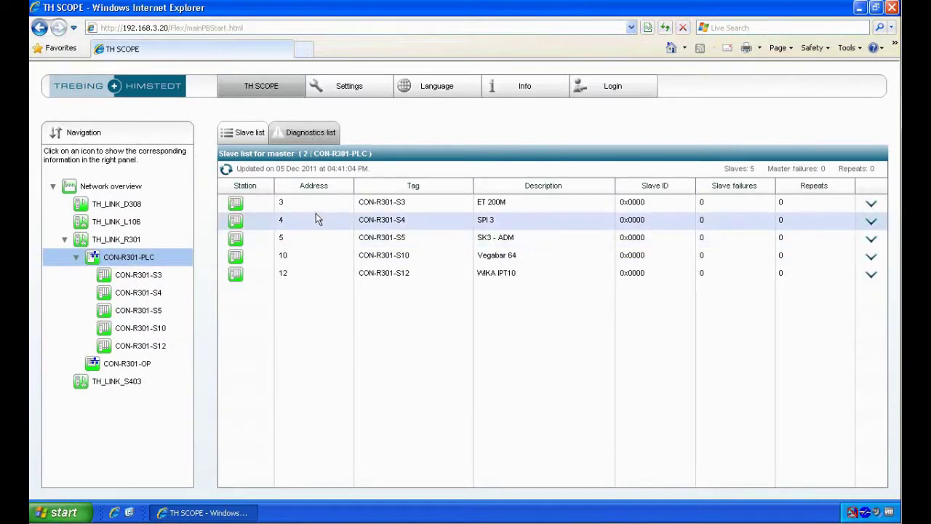
Step: View the TH SCOPE product information, then open the TH LINK settings page
click(528, 94)
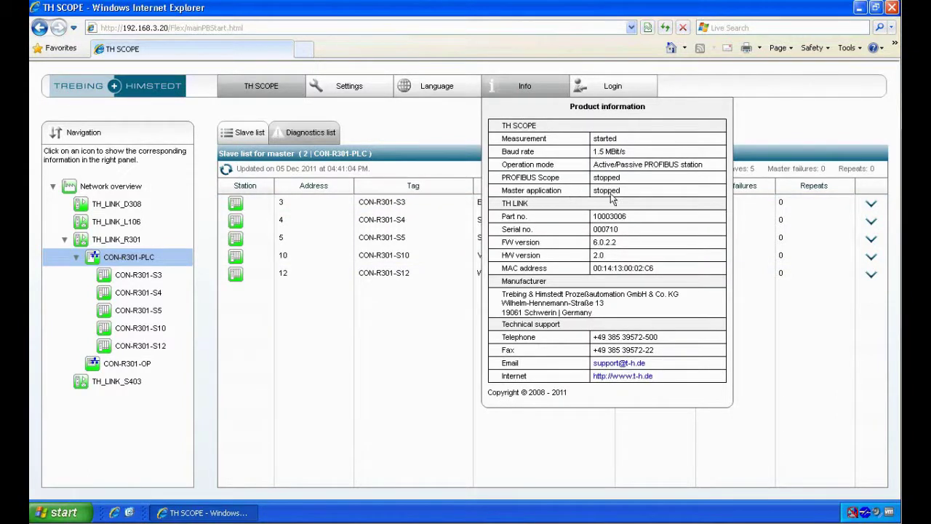
click(406, 343)
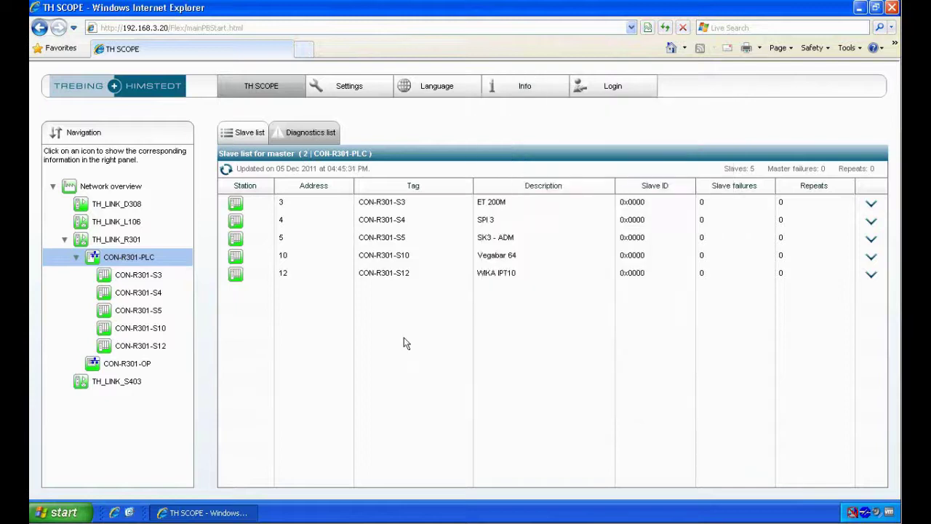
click(362, 92)
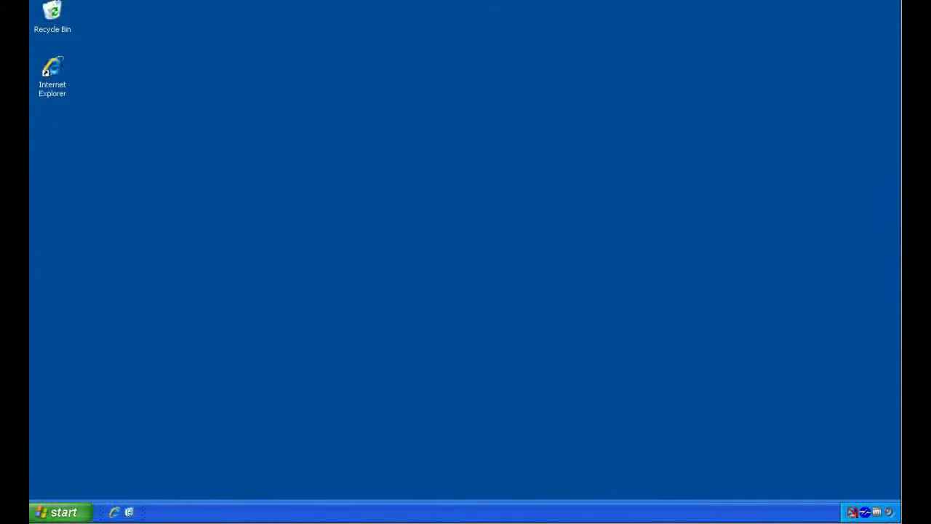
Step: Launch TACC Set Bus Parameter from the Trebing + Himstedt TACC Start menu folder and open Add New Hardware
click(54, 515)
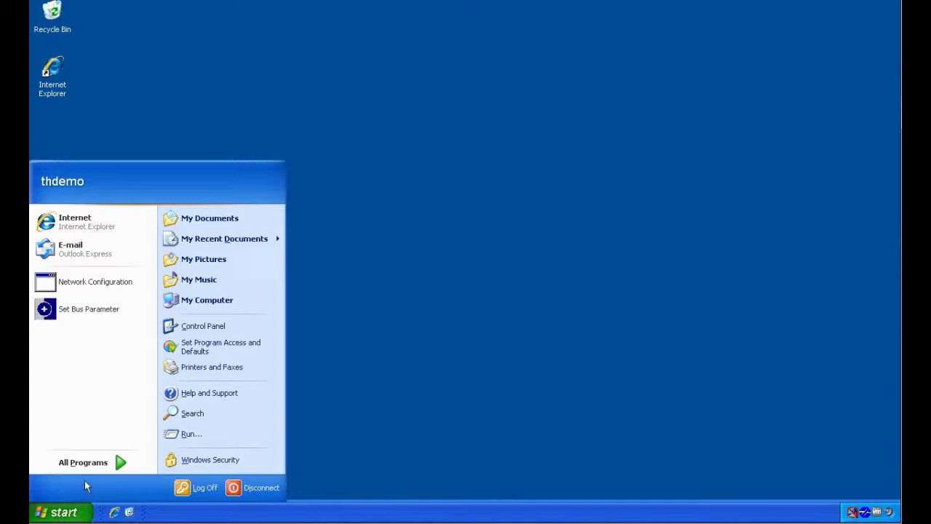
mouse_move(99, 463)
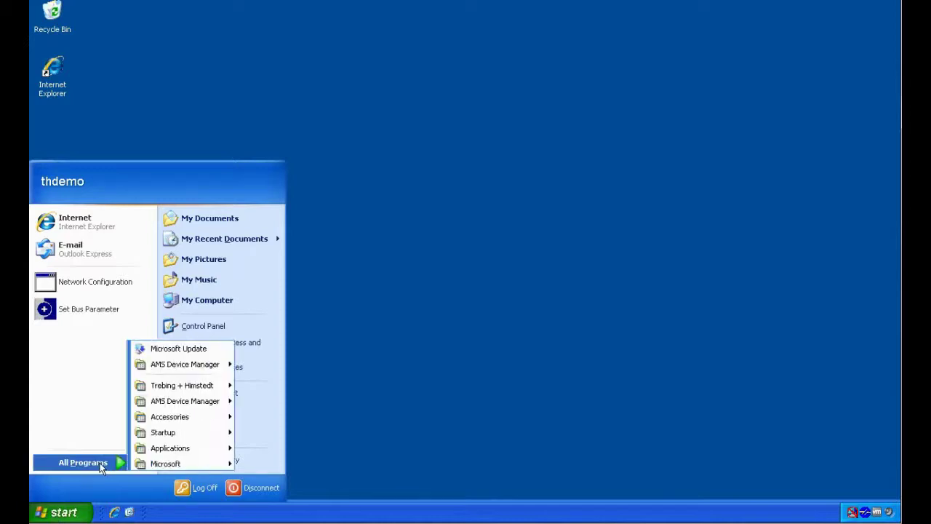
mouse_move(191, 387)
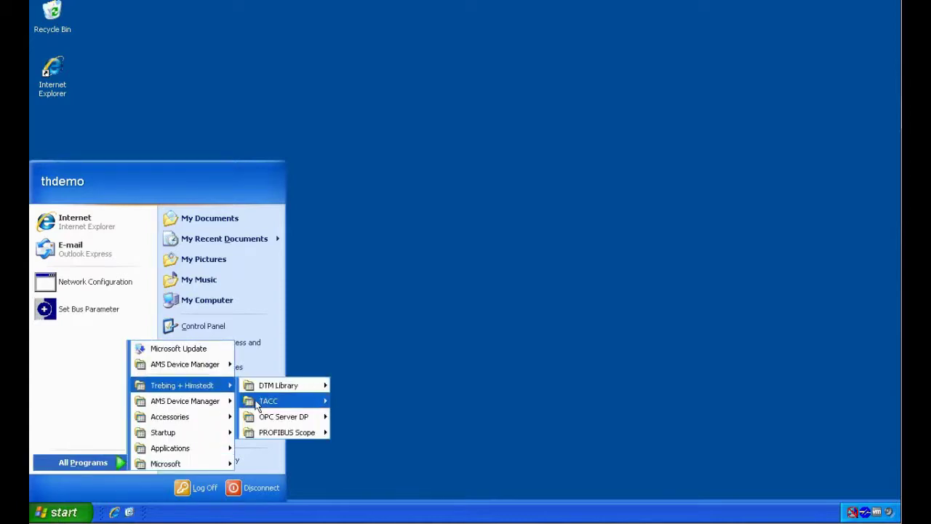
mouse_move(285, 403)
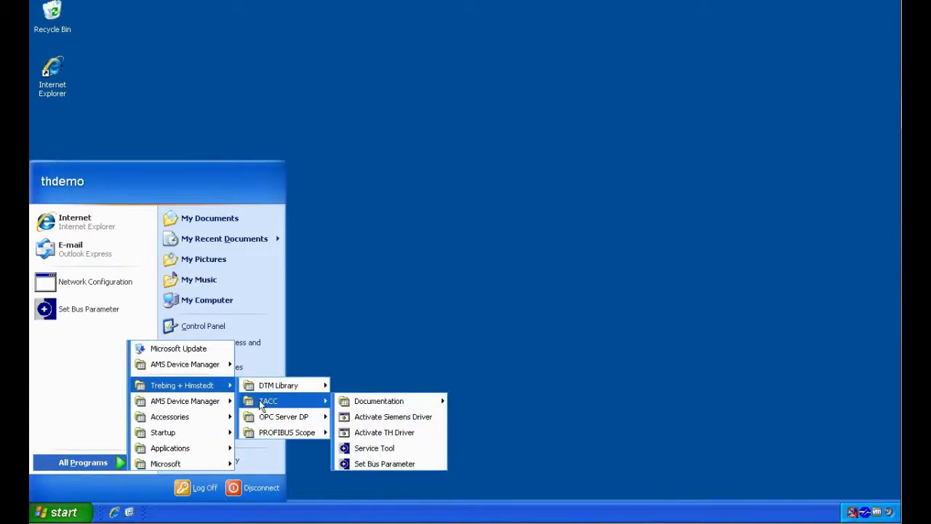
click(371, 464)
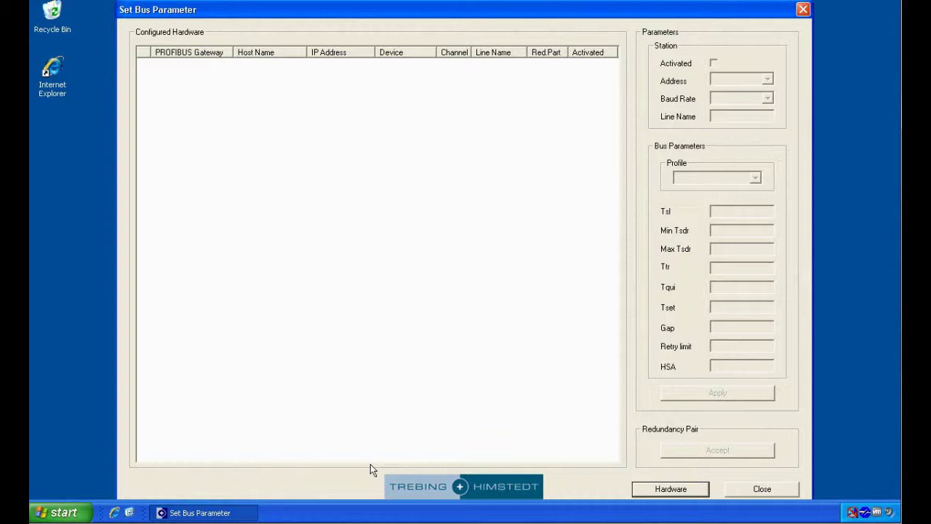
click(672, 489)
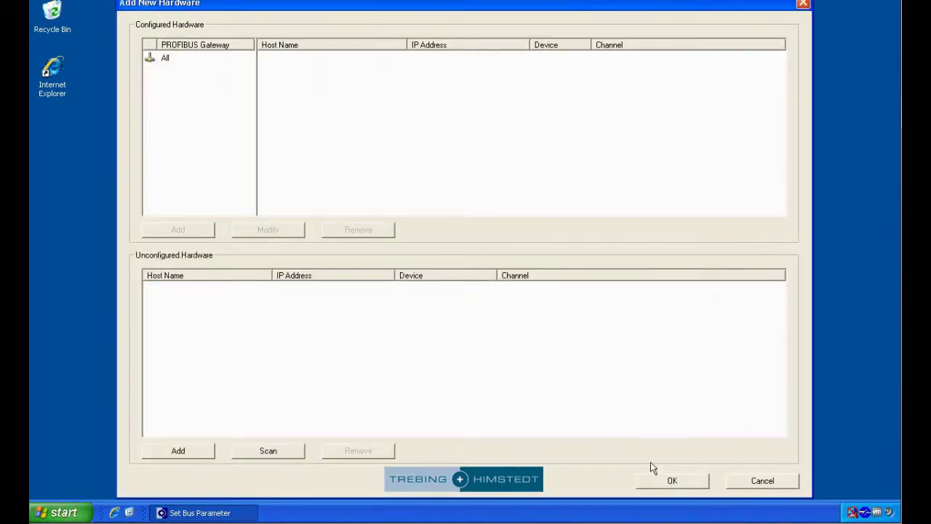
Step: Scan for unconfigured TH LINKs and add a PROFIBUS gateway named Sub100
click(276, 453)
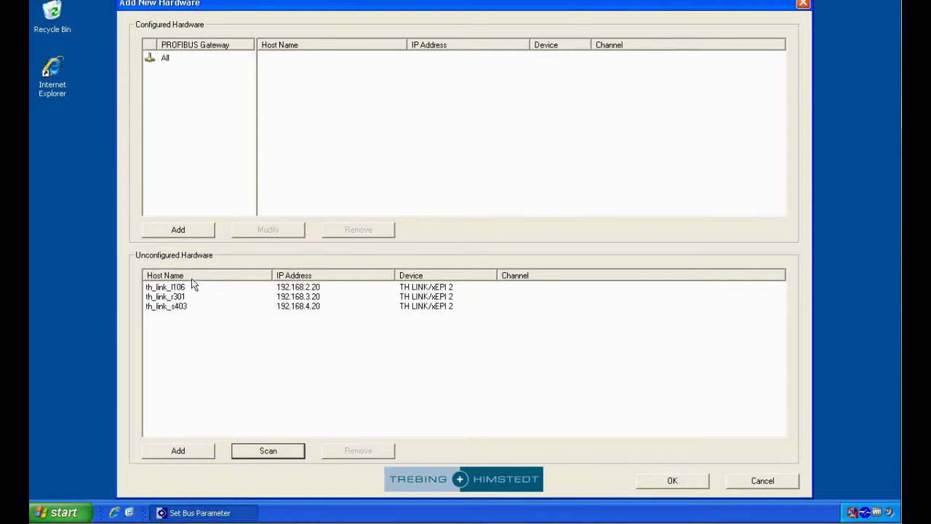
click(180, 229)
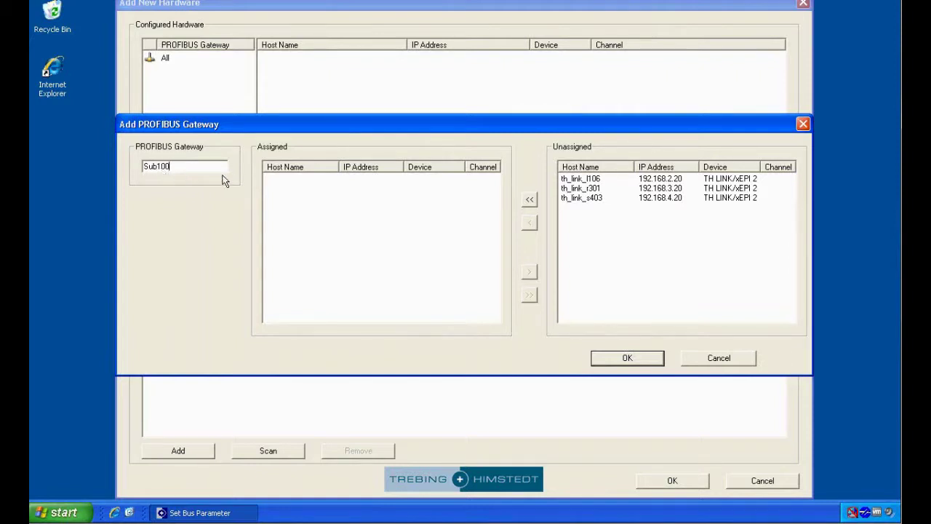
Step: Assign th_link_l106 to gateway Sub100 and confirm it
click(585, 180)
click(530, 224)
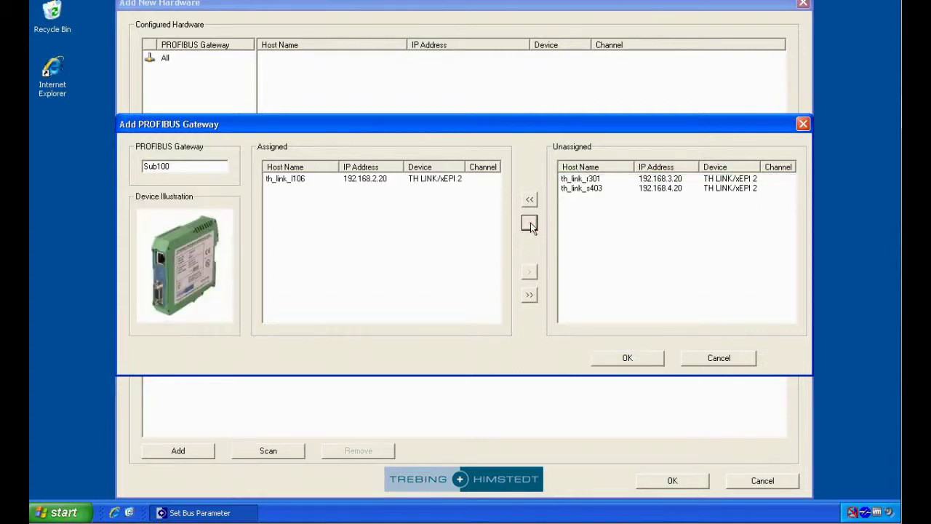
click(628, 360)
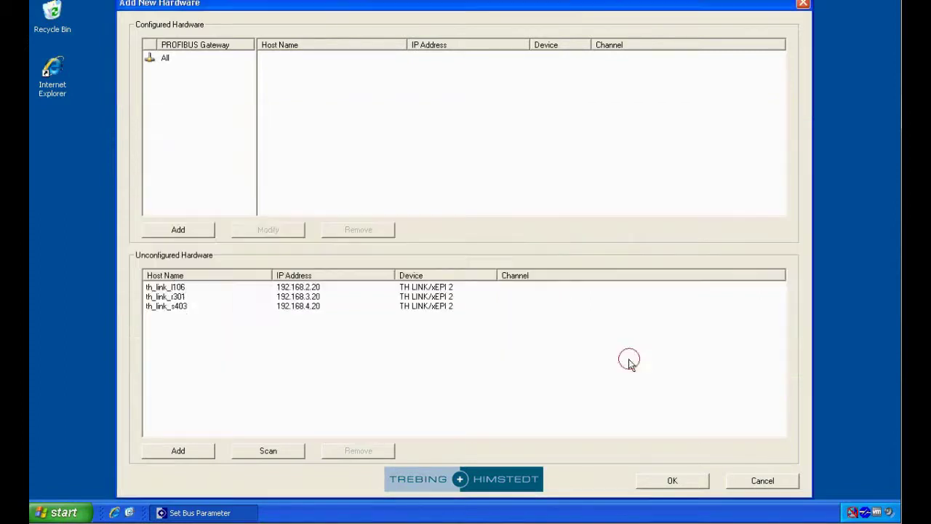
Step: Create gateway Sub200 holding both th_link_r301 and th_link_s403
click(193, 231)
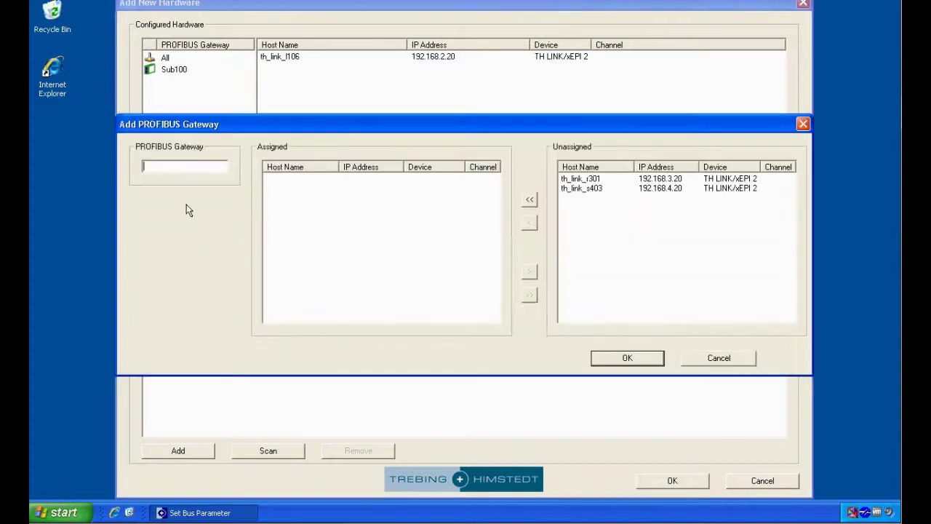
text(Sub200)
click(530, 200)
click(630, 358)
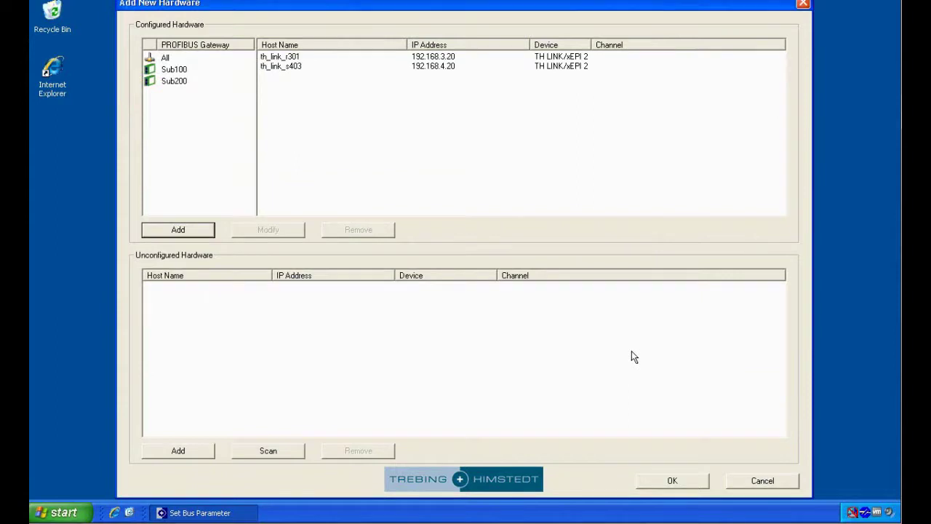
Step: Activate th_link_l106 with DP profile, line name Line1 and station address 0, and apply
click(672, 481)
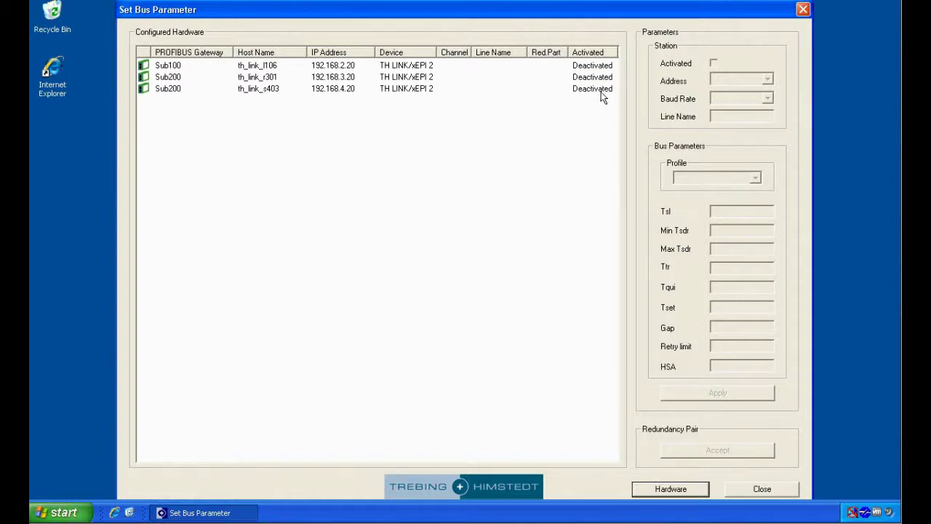
click(422, 69)
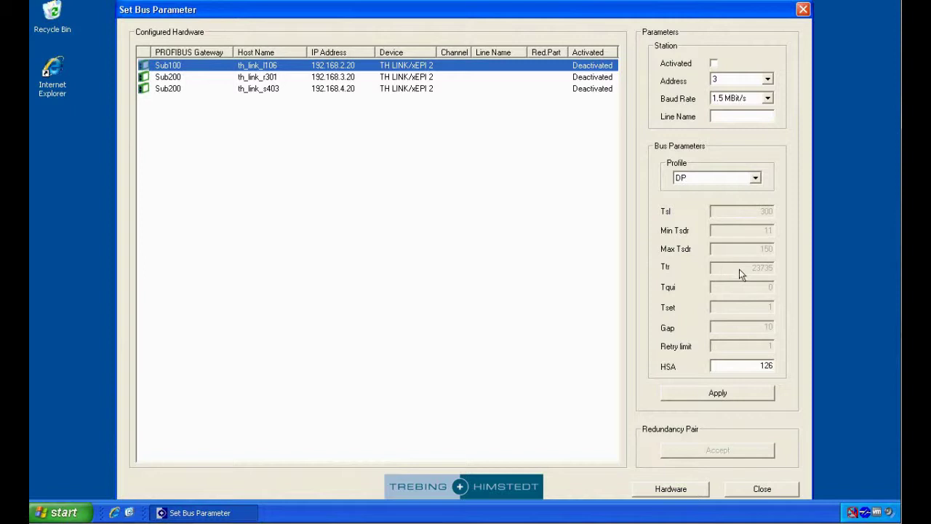
click(756, 180)
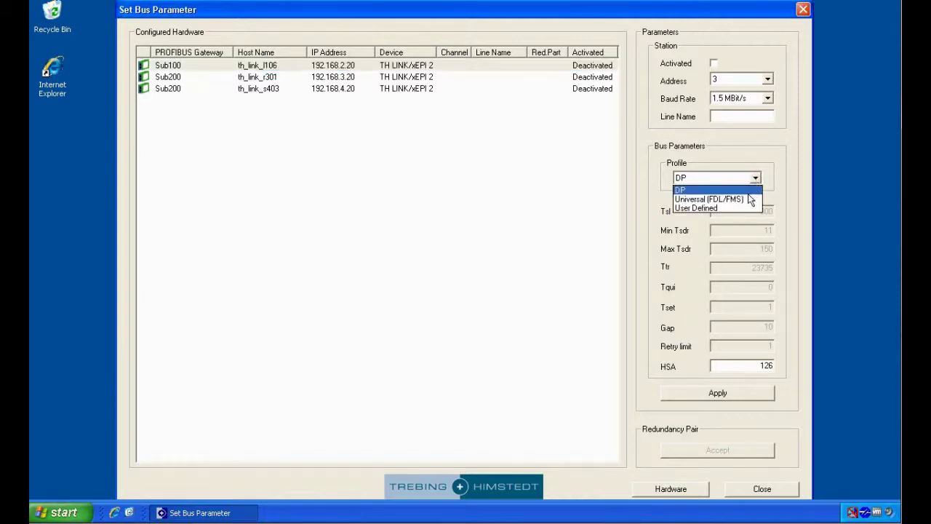
click(740, 208)
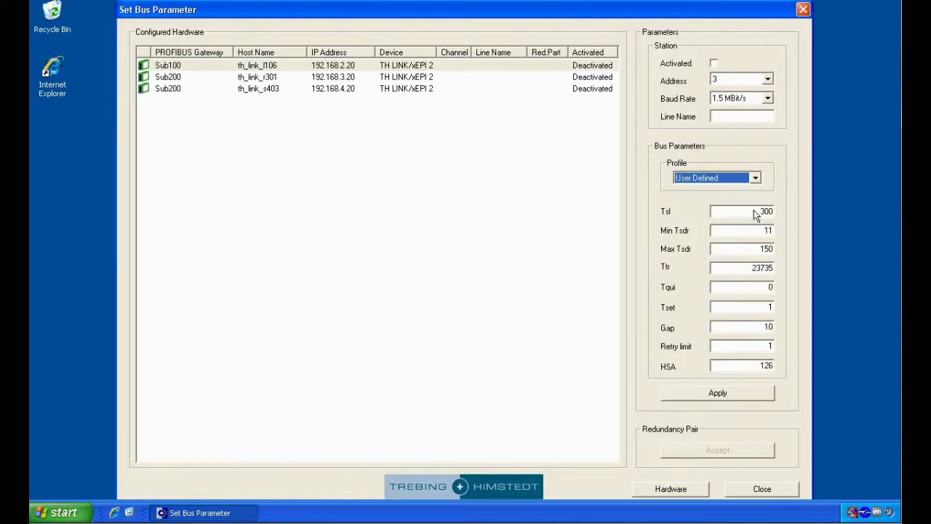
click(756, 180)
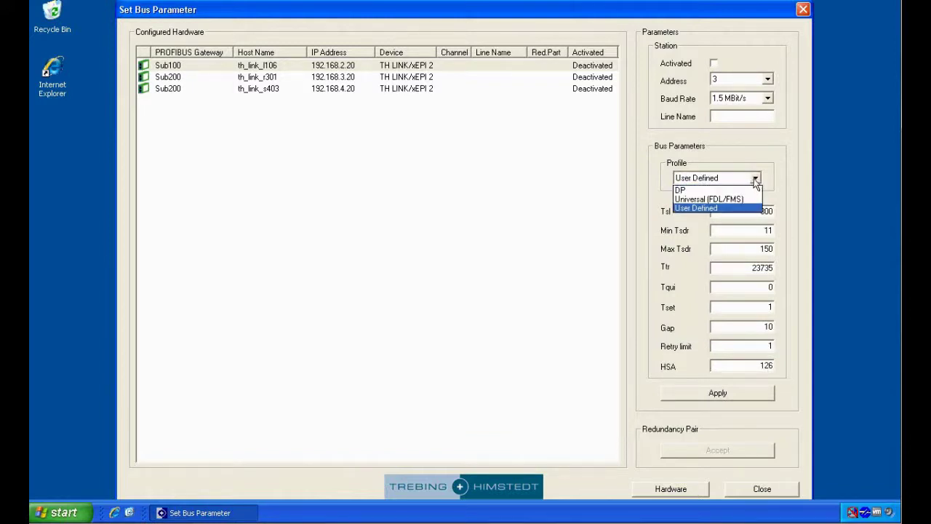
click(738, 190)
click(730, 114)
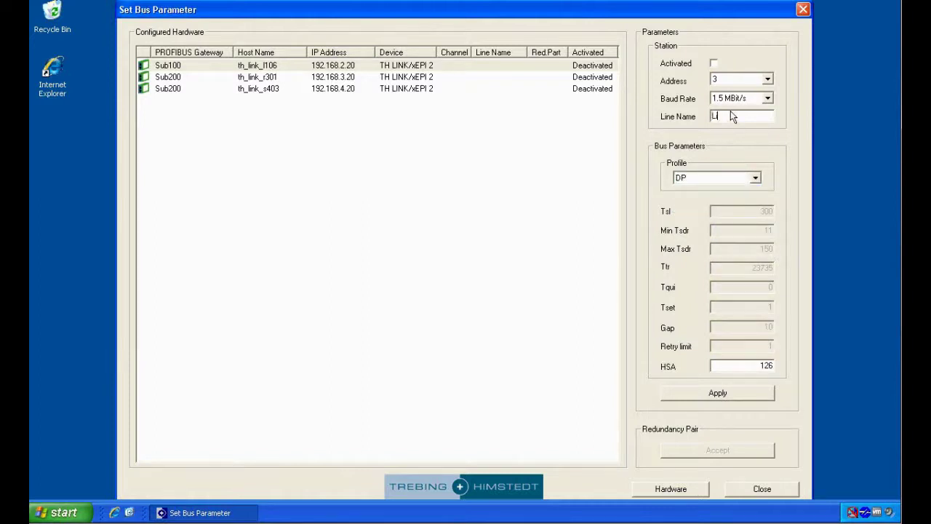
text(Line1)
click(767, 79)
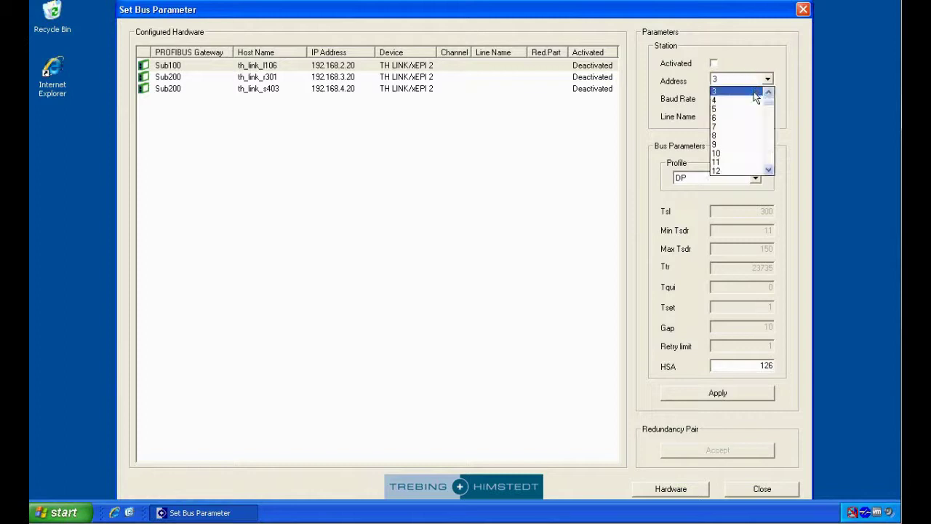
click(741, 92)
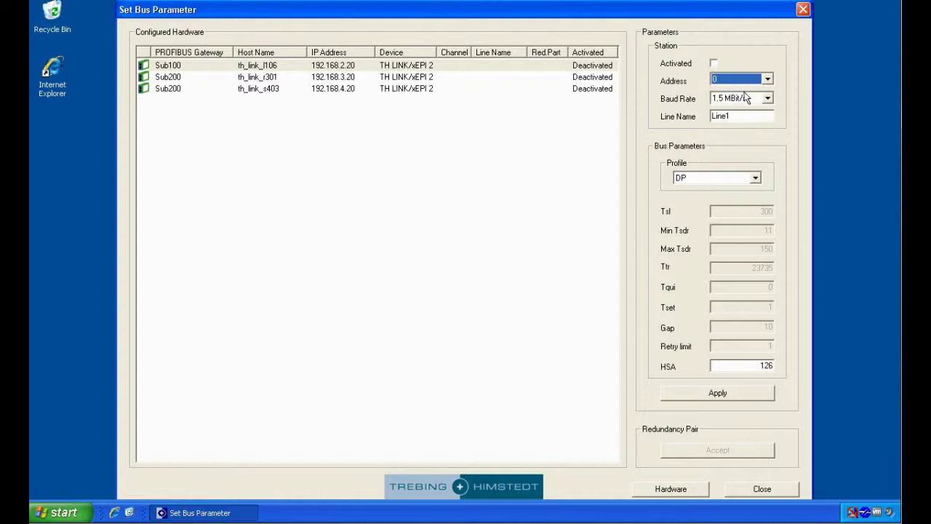
click(715, 64)
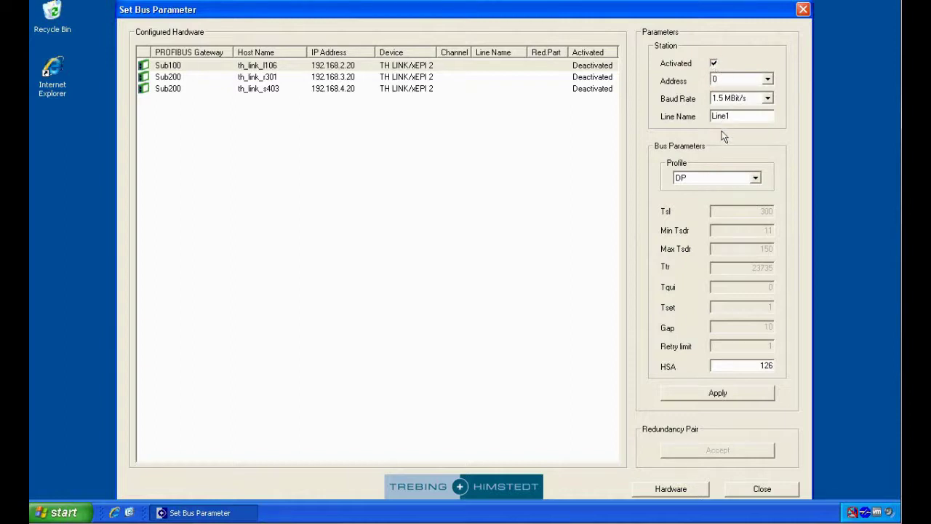
click(705, 397)
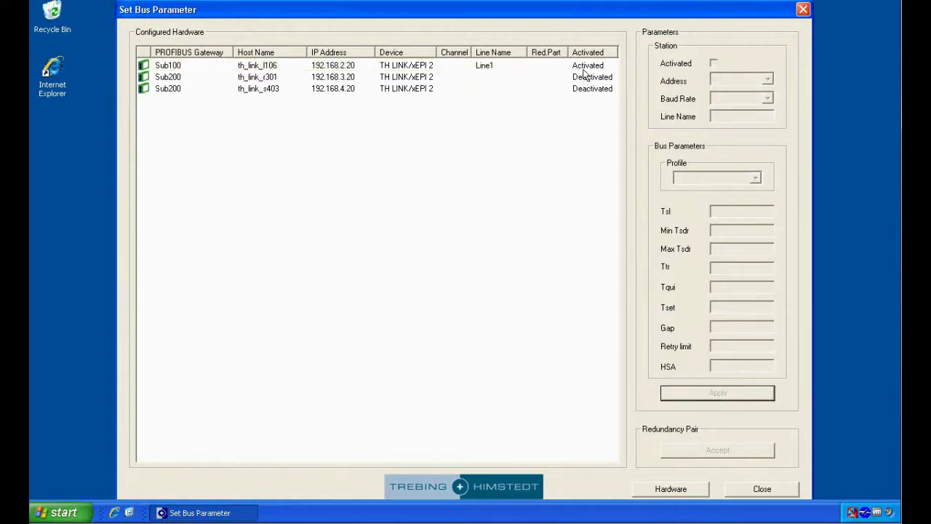
Step: Activate th_link_r301 as Line2 at station address 0 and apply
click(416, 79)
click(750, 117)
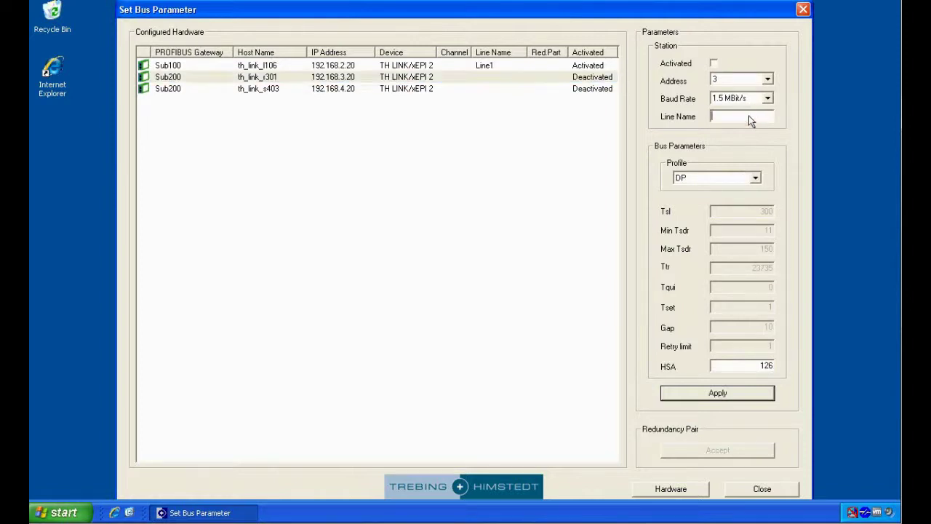
text(Line2)
click(723, 81)
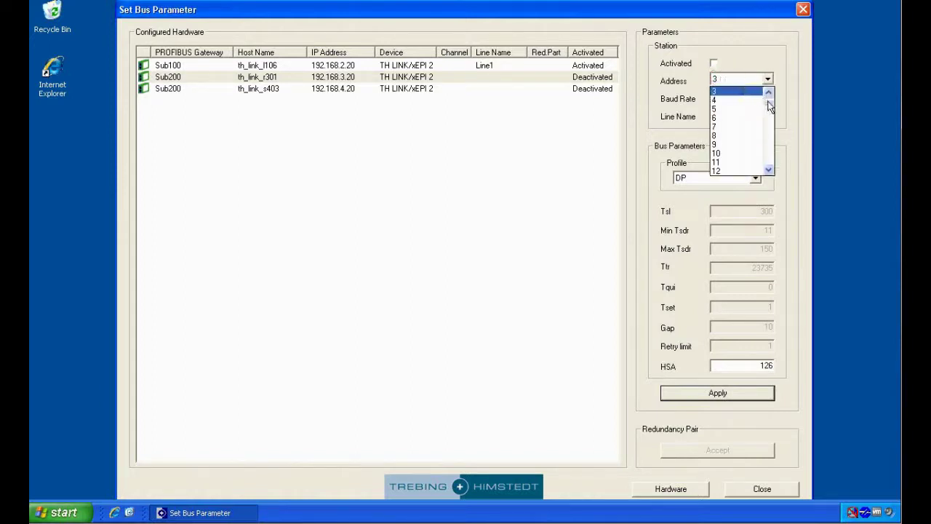
drag(771, 107, 770, 96)
click(724, 92)
click(714, 63)
click(722, 393)
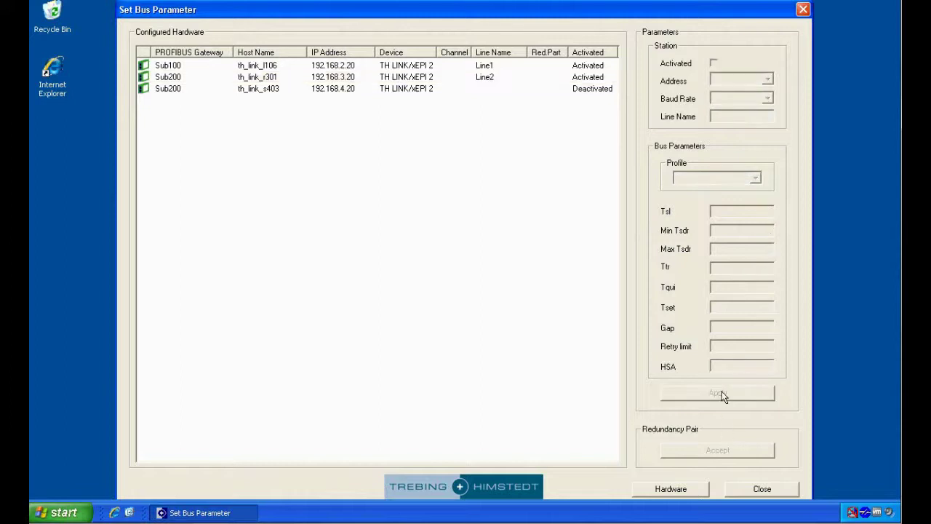
Step: Activate th_link_s403 as Line3 at station address 0, apply, and close the tool
click(431, 88)
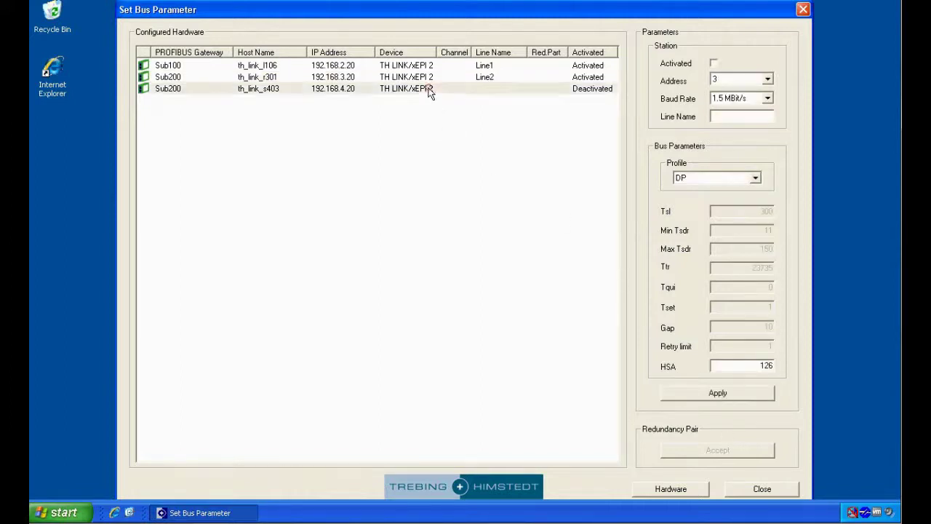
click(726, 76)
drag(767, 110, 769, 99)
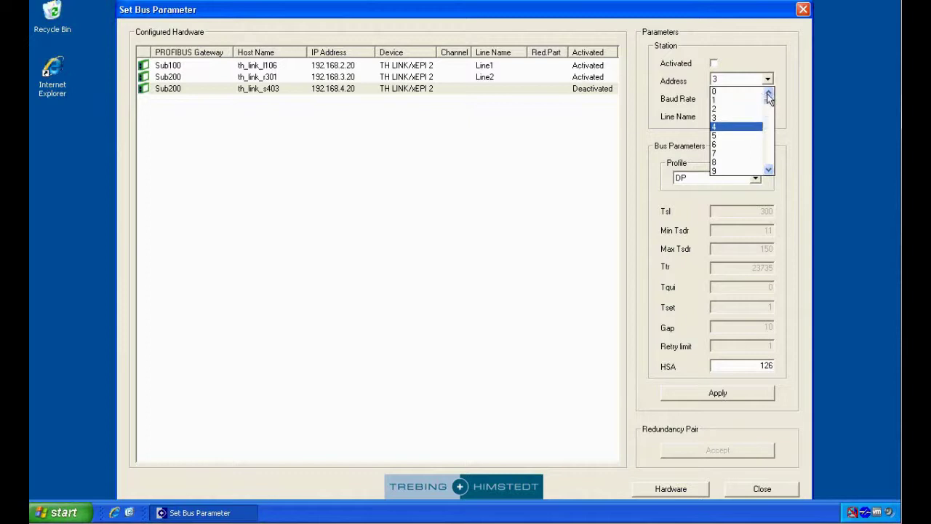
click(731, 92)
click(737, 119)
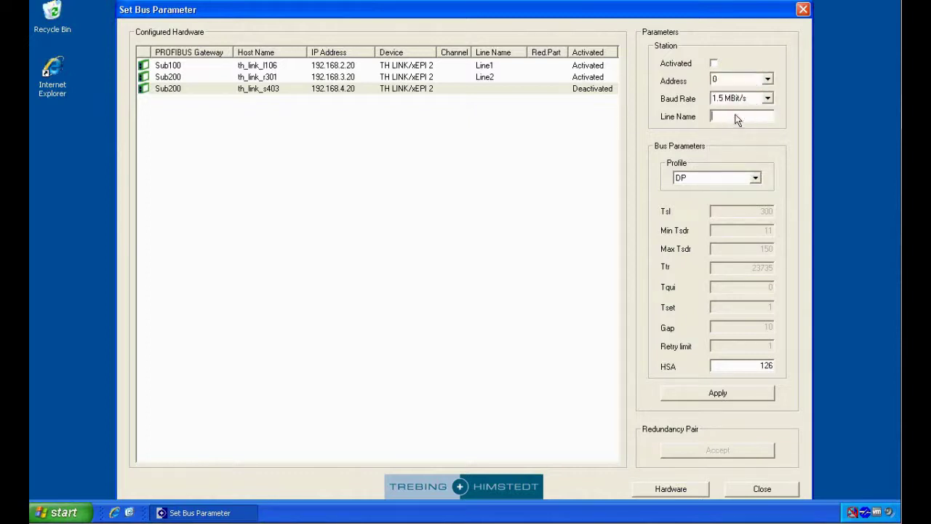
text(Line3)
click(714, 64)
click(732, 391)
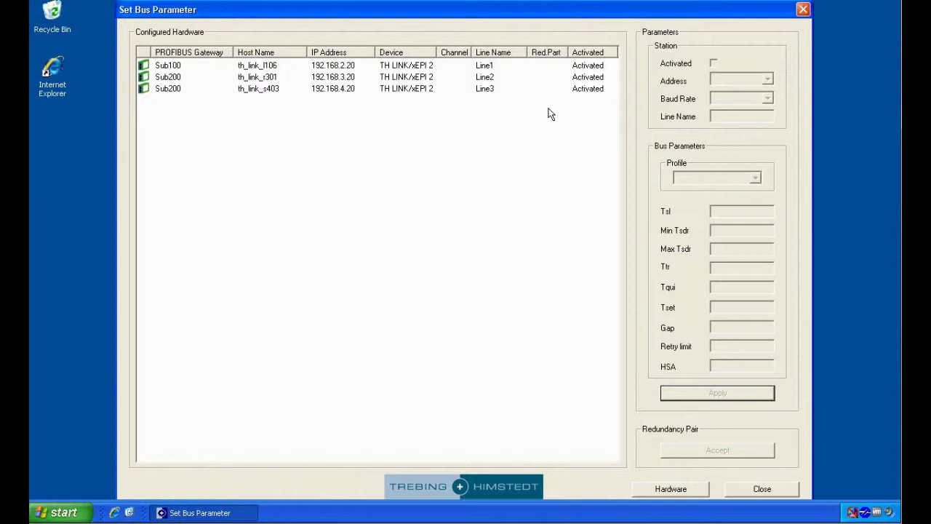
click(742, 491)
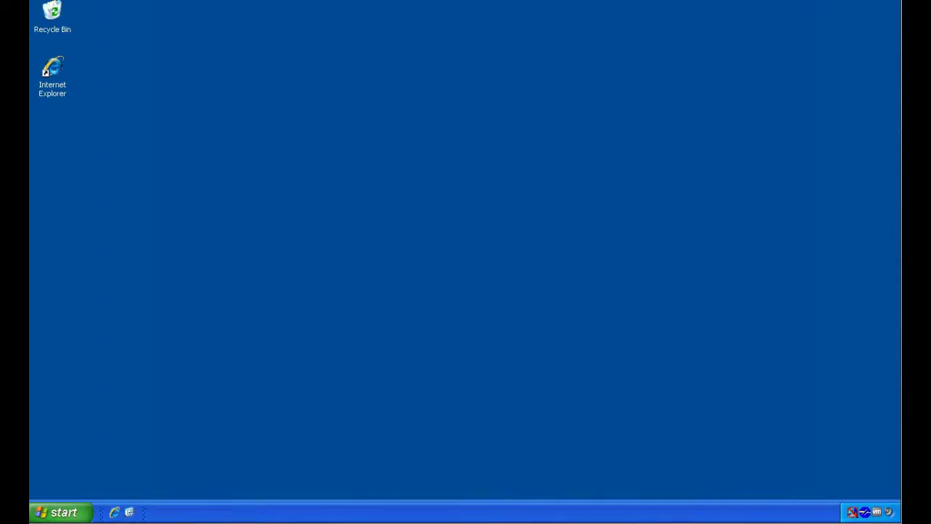
Step: In AMS Network Configuration, add a HART Over PROFIBUS/Router DTM network component
click(61, 512)
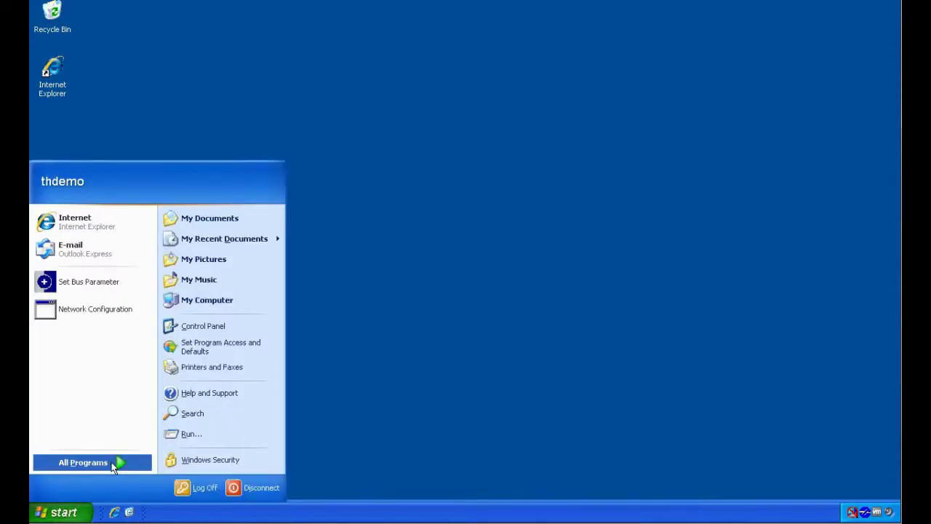
mouse_move(113, 465)
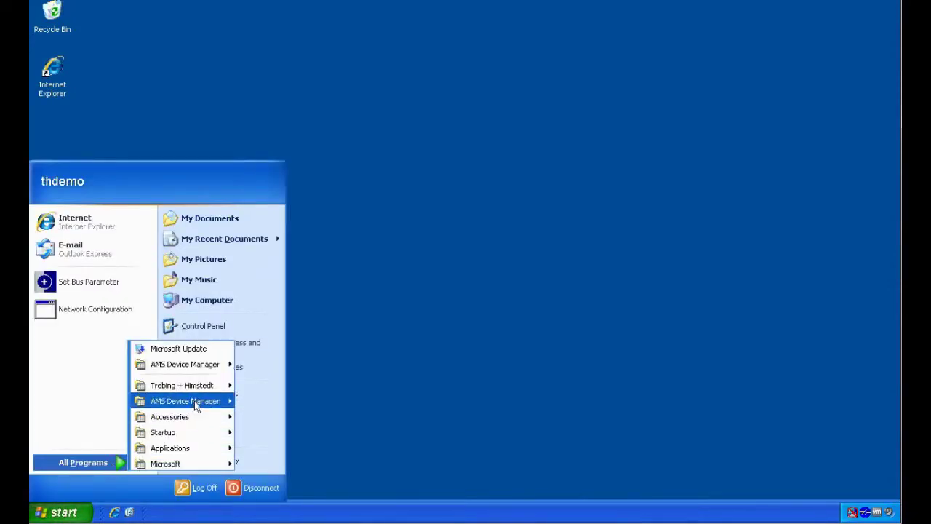
mouse_move(194, 401)
click(312, 353)
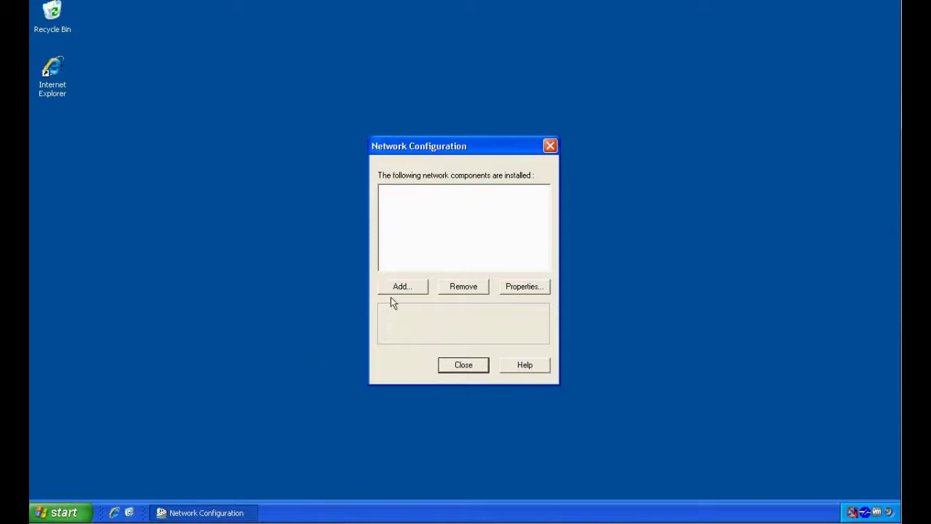
click(402, 287)
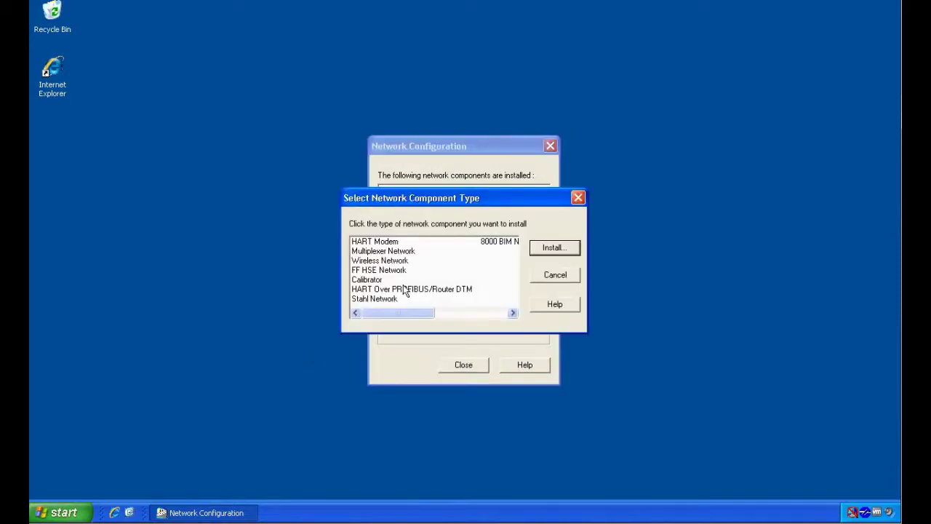
click(367, 289)
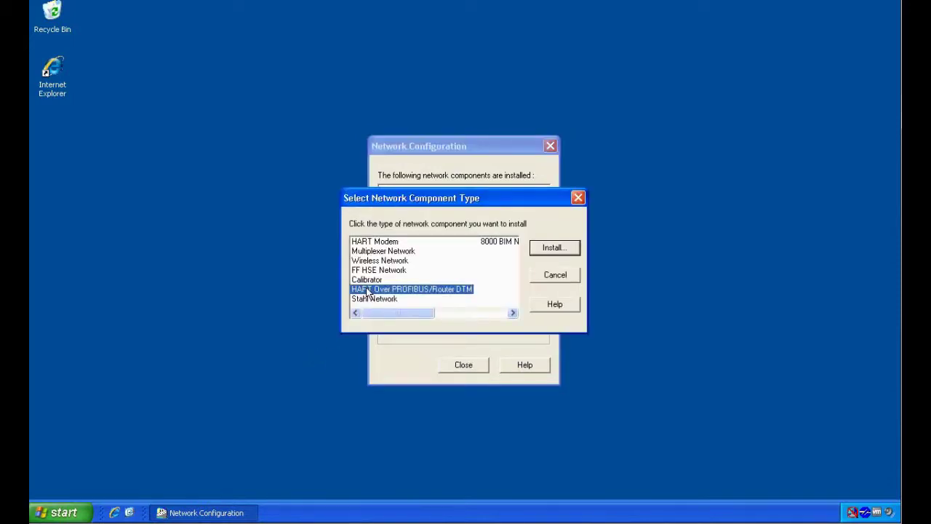
click(567, 249)
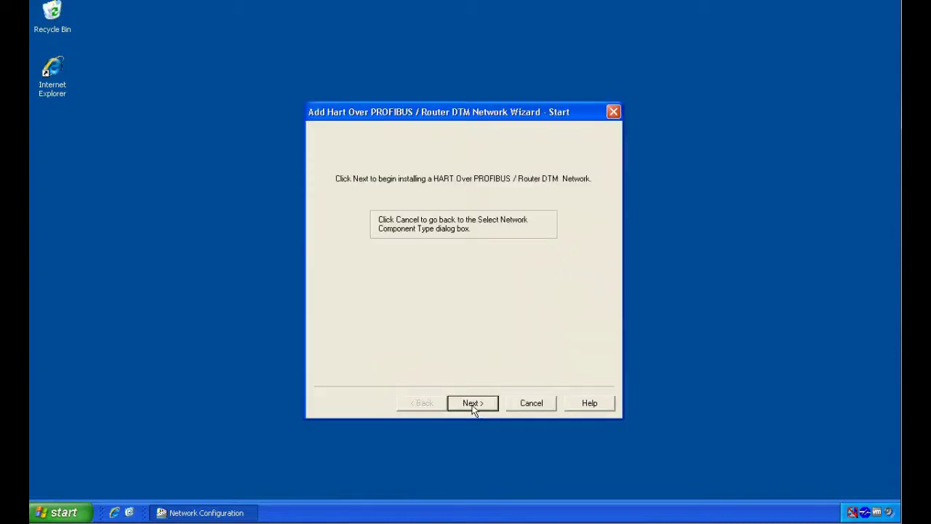
Step: Name the network Demo1, keep localhost as connection, finish, and close Network Configuration
click(472, 403)
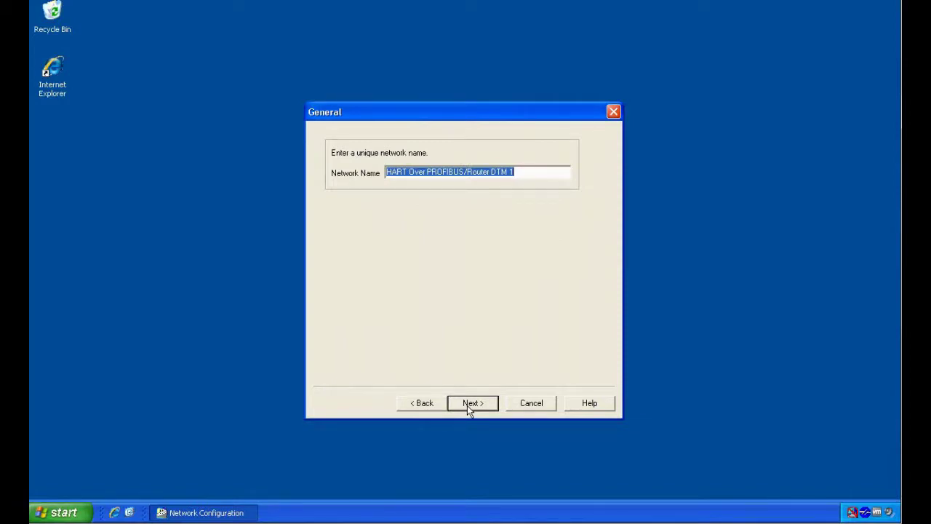
text(Demo1)
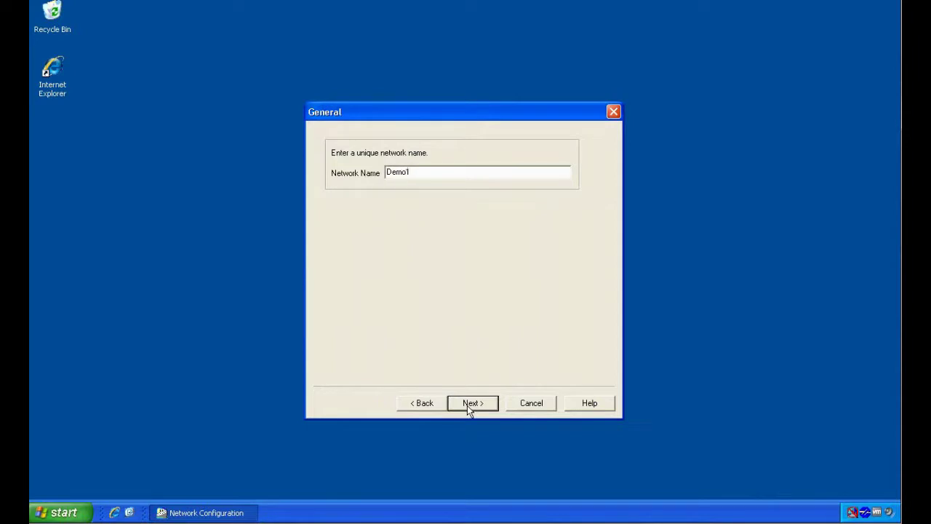
click(472, 403)
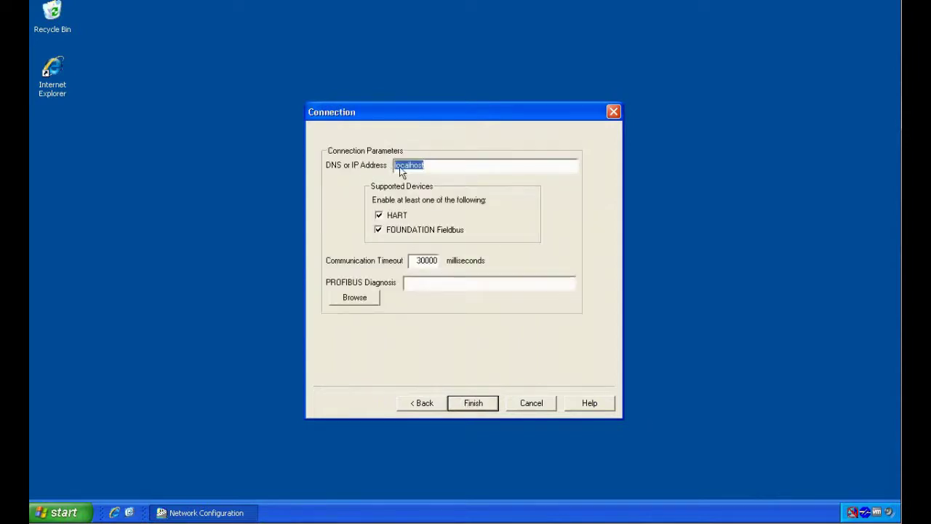
click(474, 406)
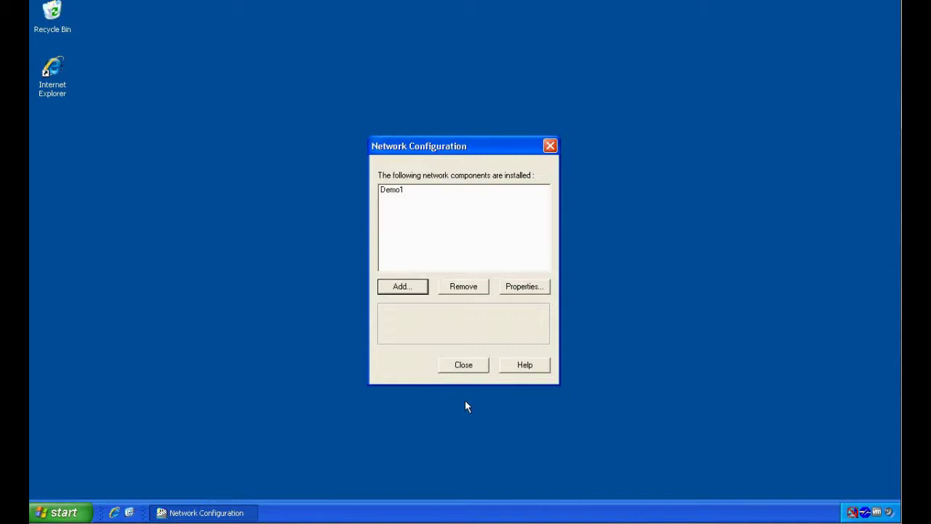
click(465, 366)
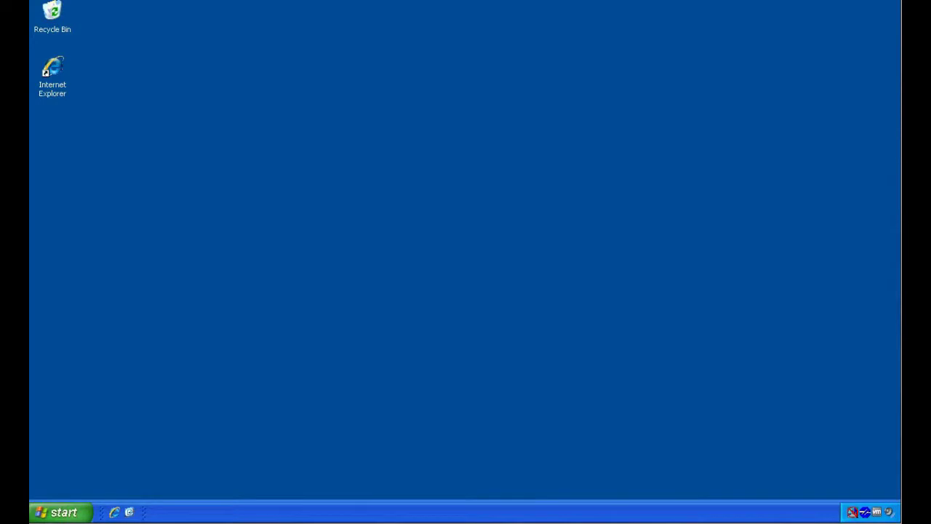
Step: Launch AMS Device Manager from the Start menu and log in with the user name and password
click(65, 513)
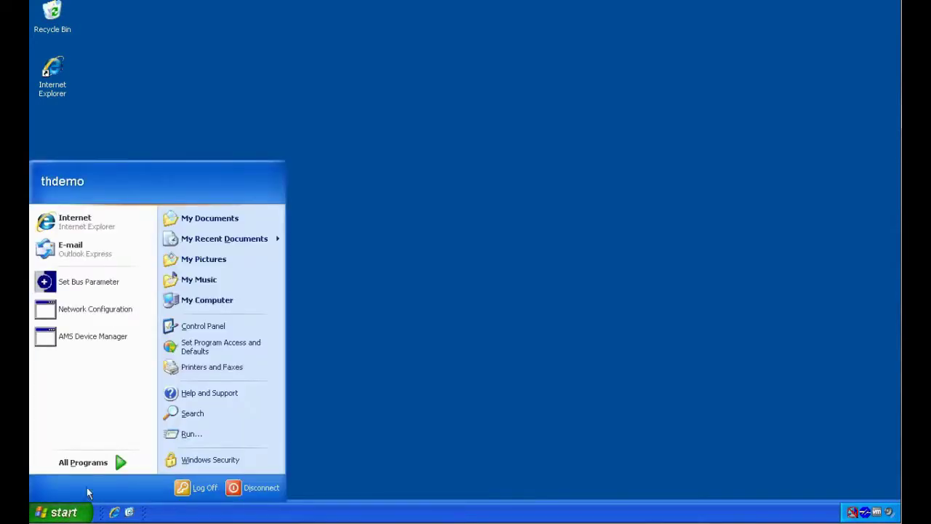
mouse_move(107, 463)
mouse_move(206, 401)
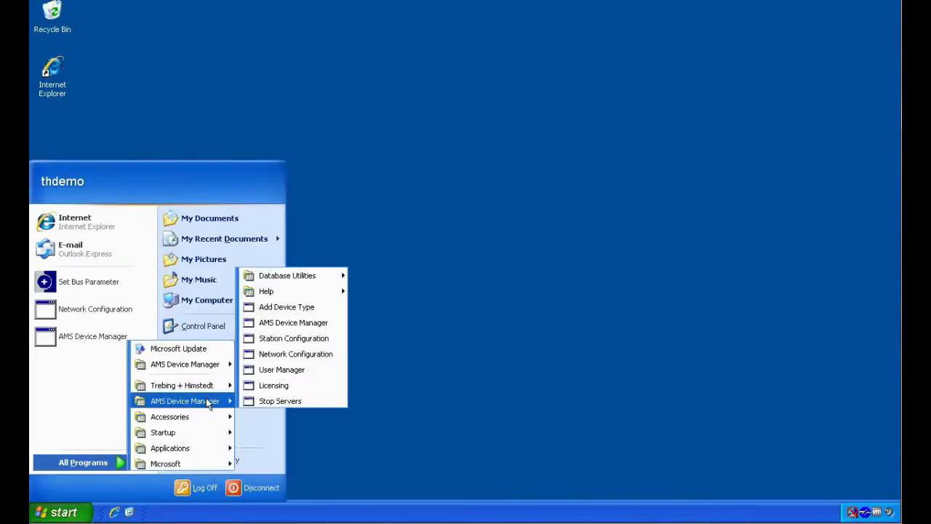
click(326, 325)
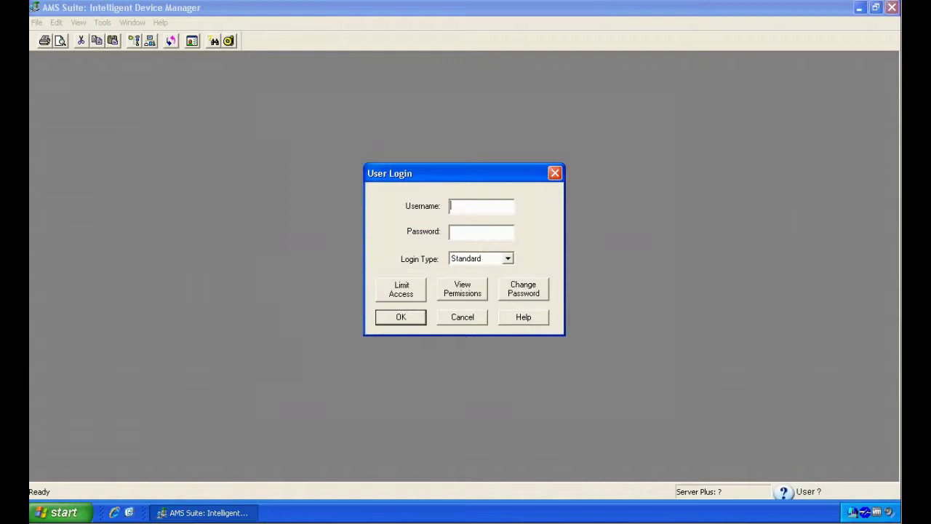
text(a)
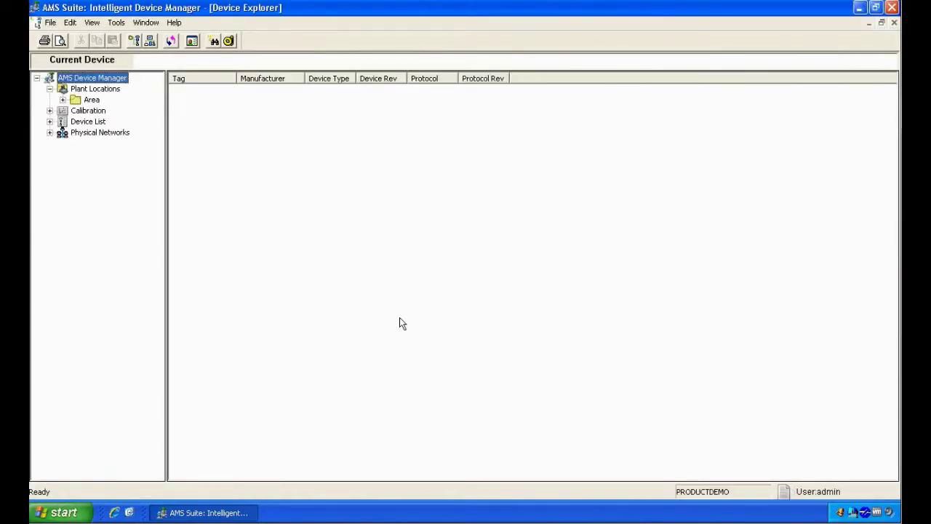
Step: Expand Physical Networks > ProductDemo > Demo1 and rebuild the Demo1 hierarchy
click(49, 133)
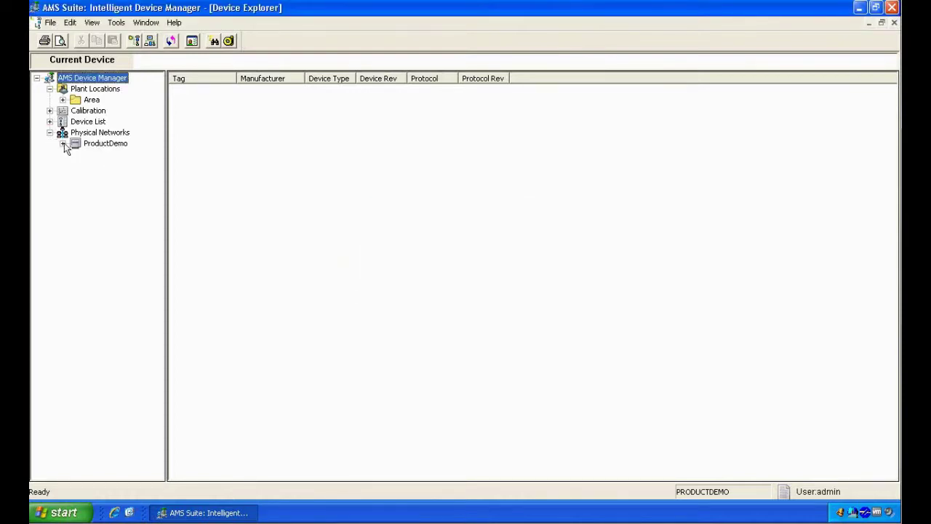
click(63, 144)
click(75, 154)
right_click(101, 161)
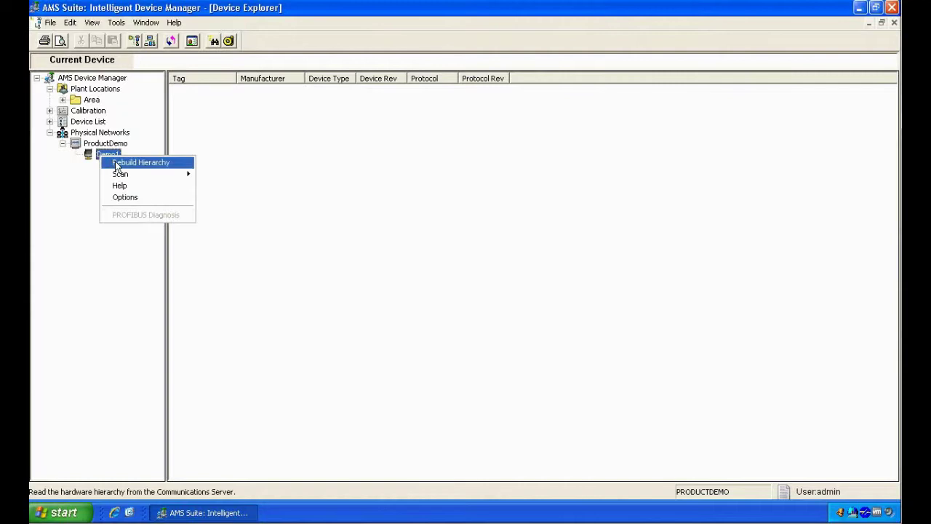
click(114, 164)
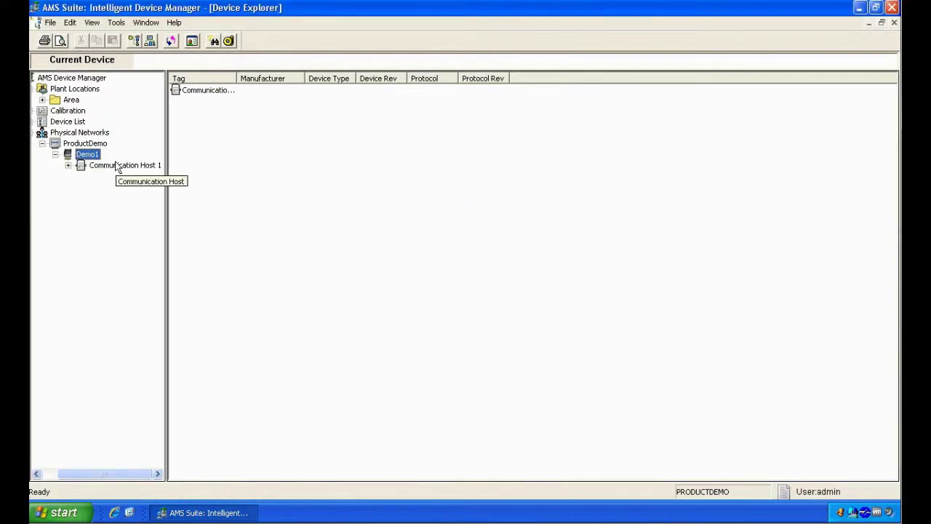
Step: Expand the Sub100 and Sub200 TH LINKs and list the devices on Sub100's ET 200M Slot: 4
click(68, 166)
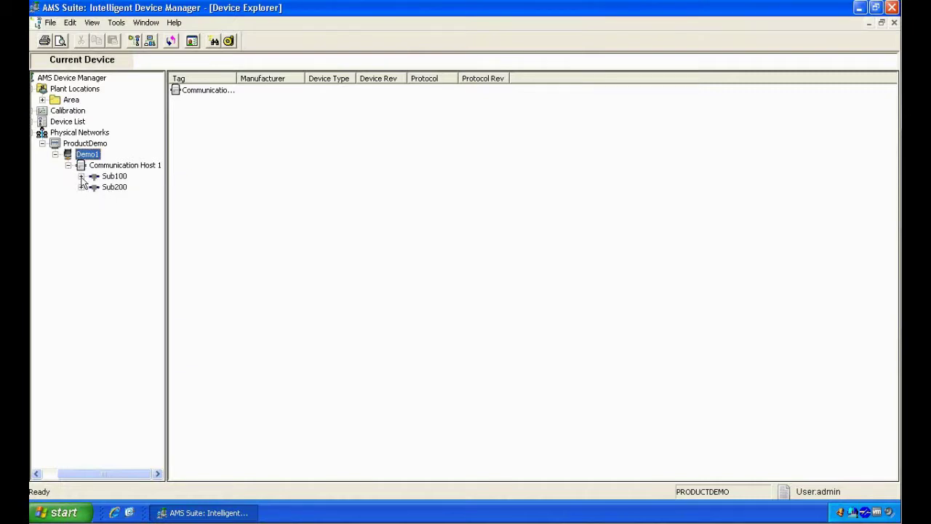
click(81, 177)
click(94, 188)
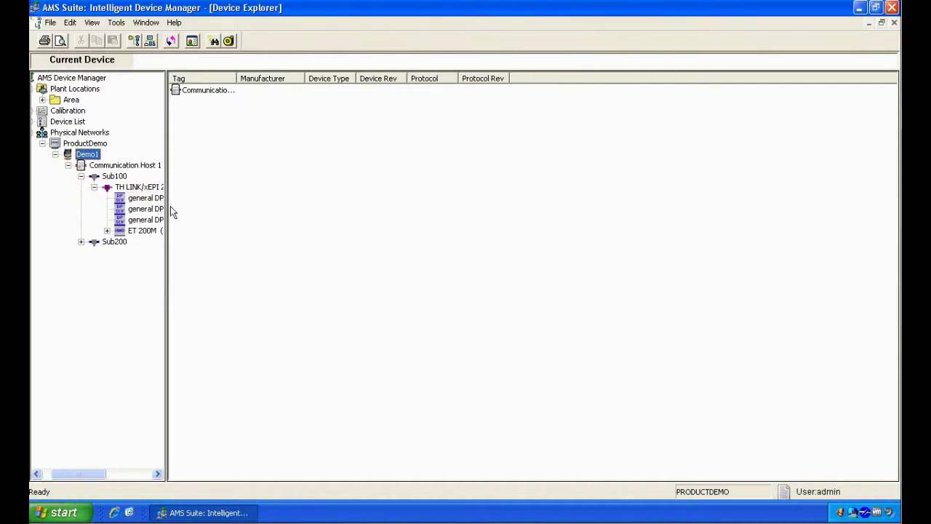
drag(168, 215, 223, 211)
click(83, 241)
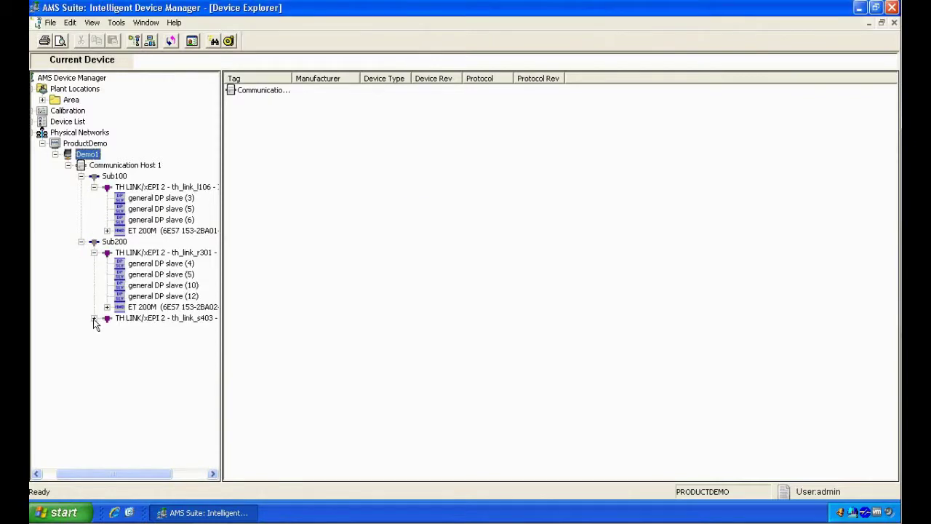
click(94, 318)
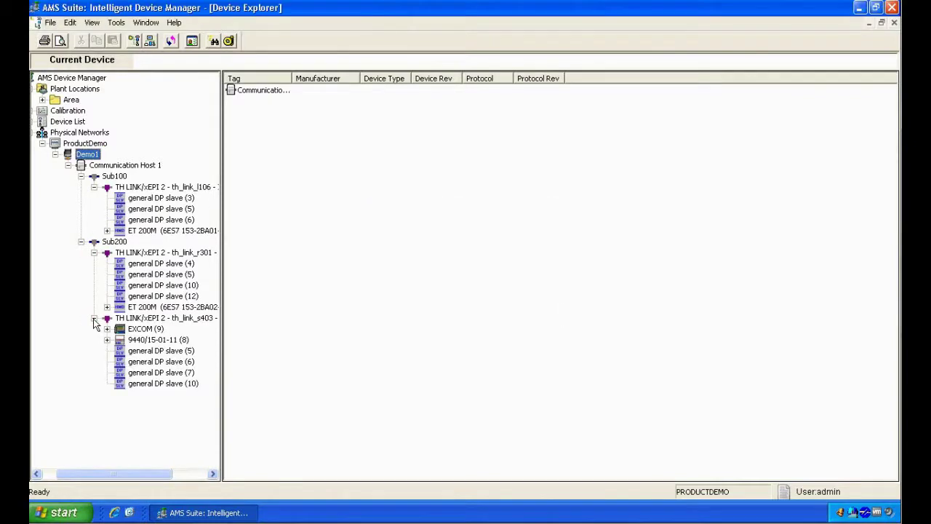
click(107, 231)
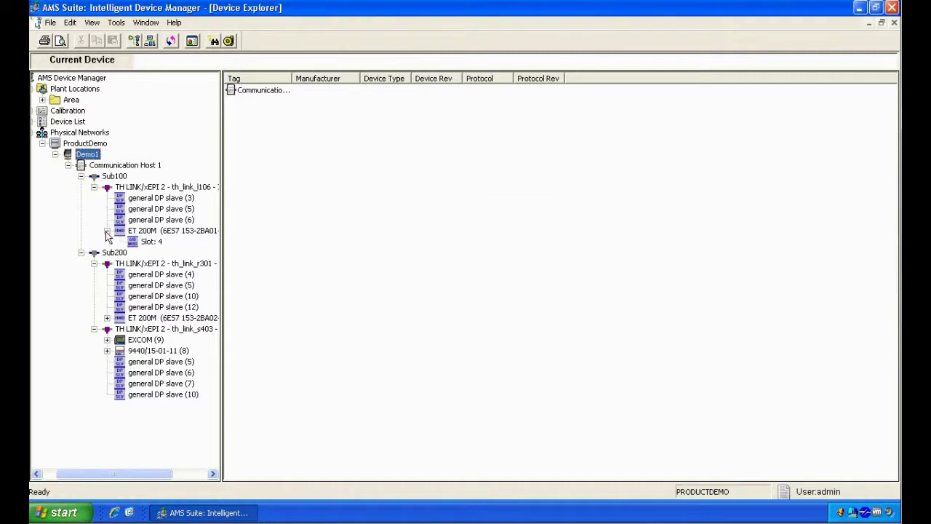
click(131, 243)
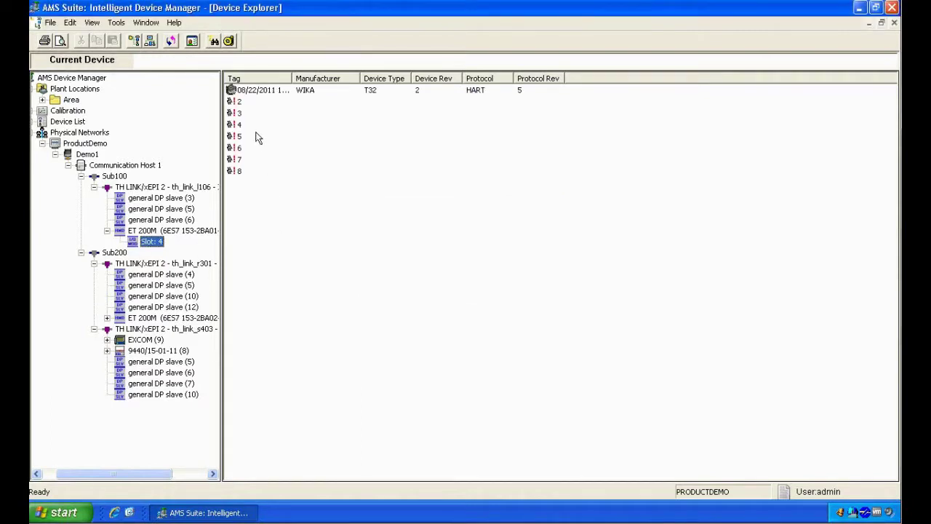
Step: Expand the Sub200 ET 200M, list Slot: 4's devices, and bring up actions for the Endress & Hauser TMT182
click(263, 95)
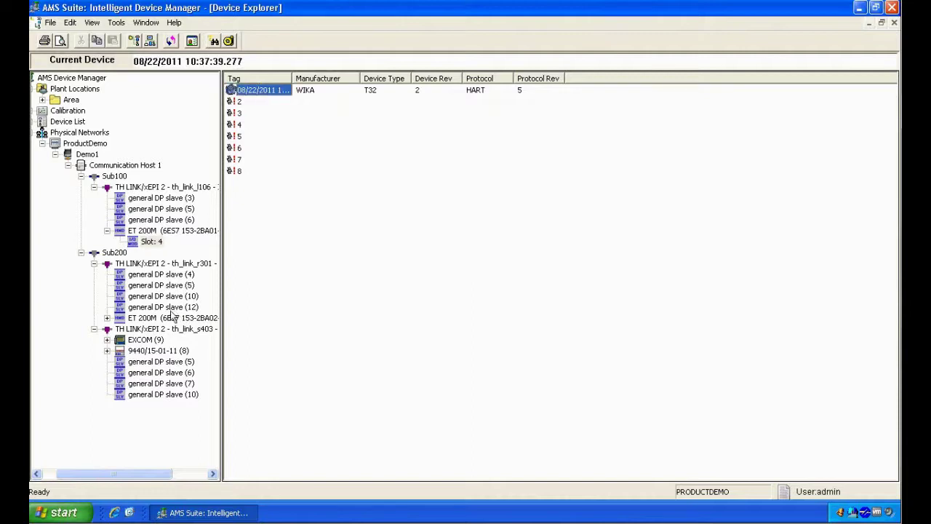
click(107, 318)
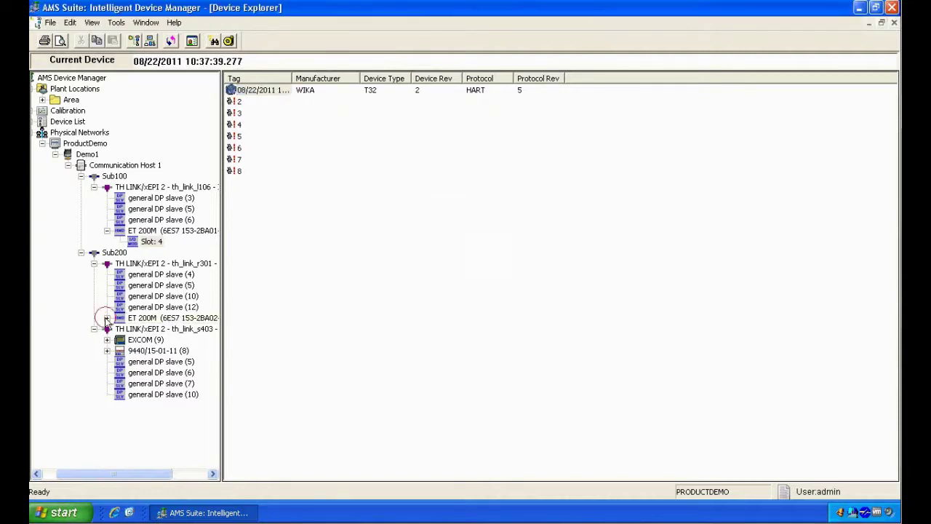
click(142, 330)
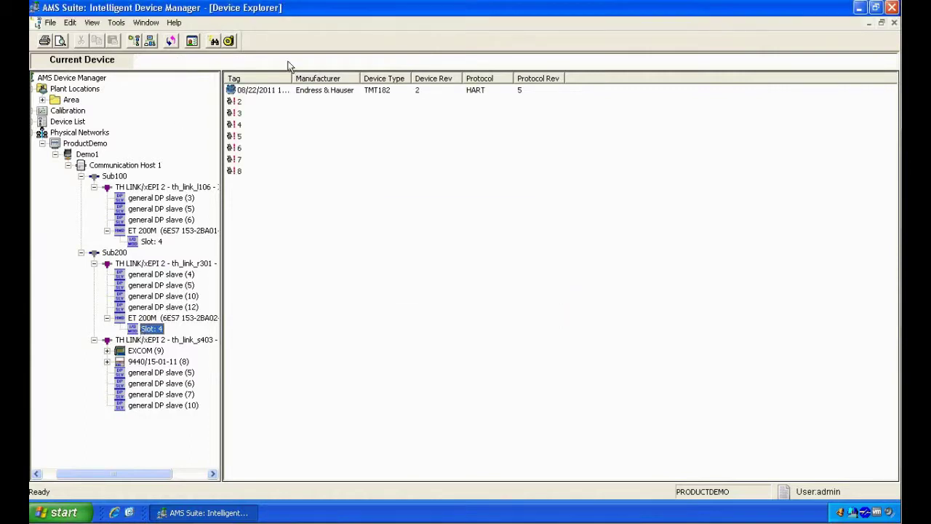
click(280, 91)
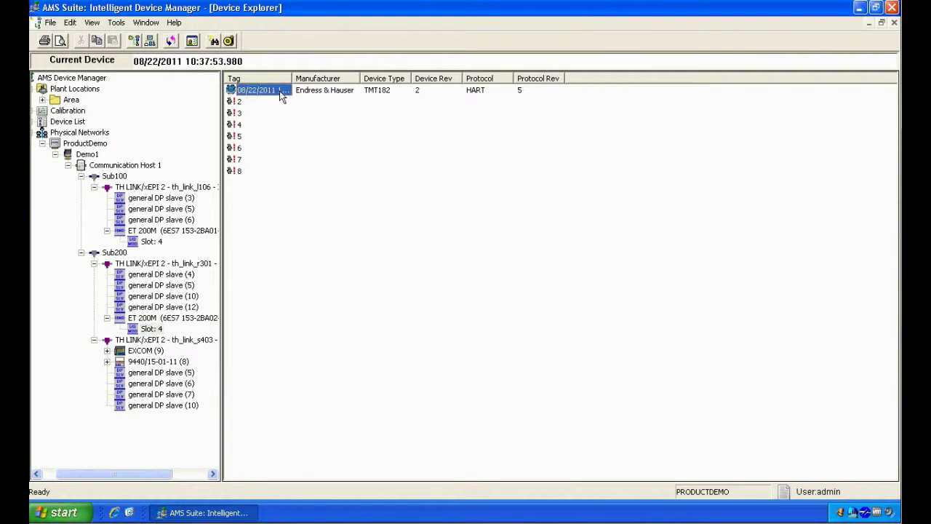
right_click(282, 97)
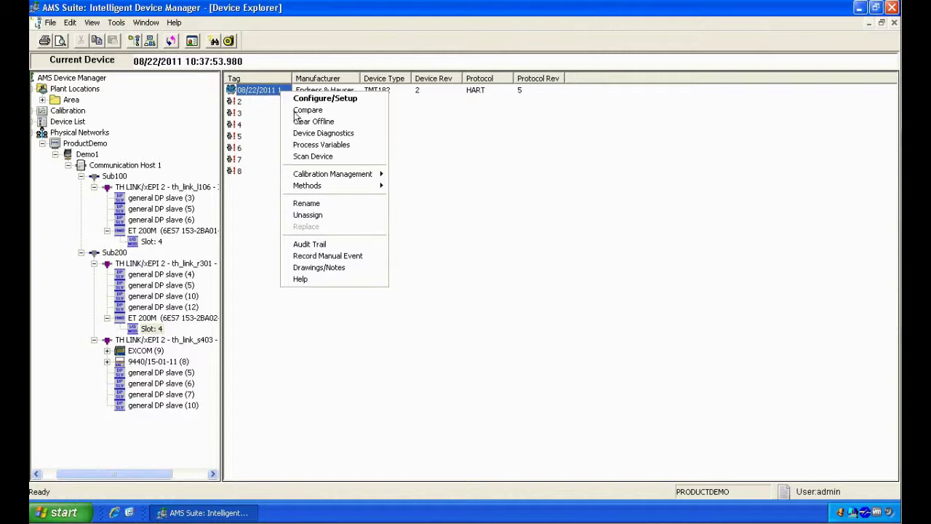
Step: Inspect the TMT182's Process Variables, close them, and minimize the AMS Suite window
click(313, 145)
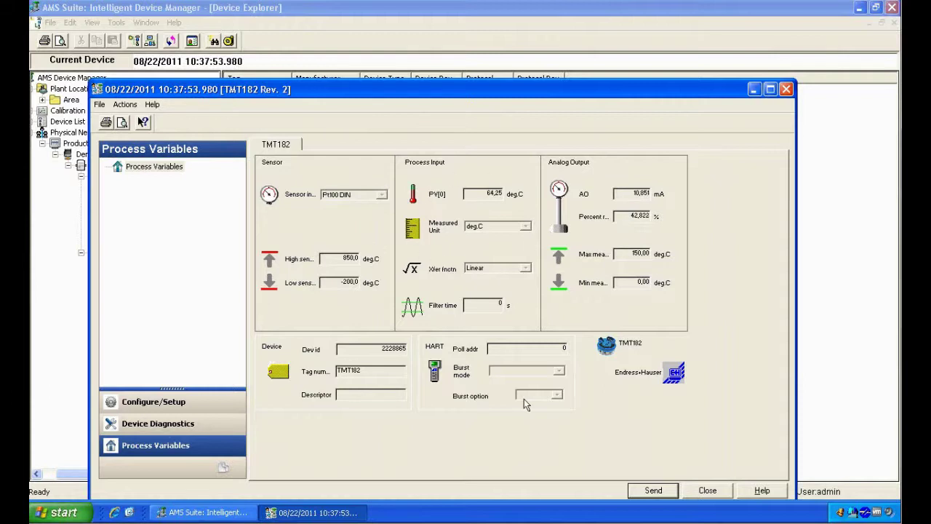
click(695, 491)
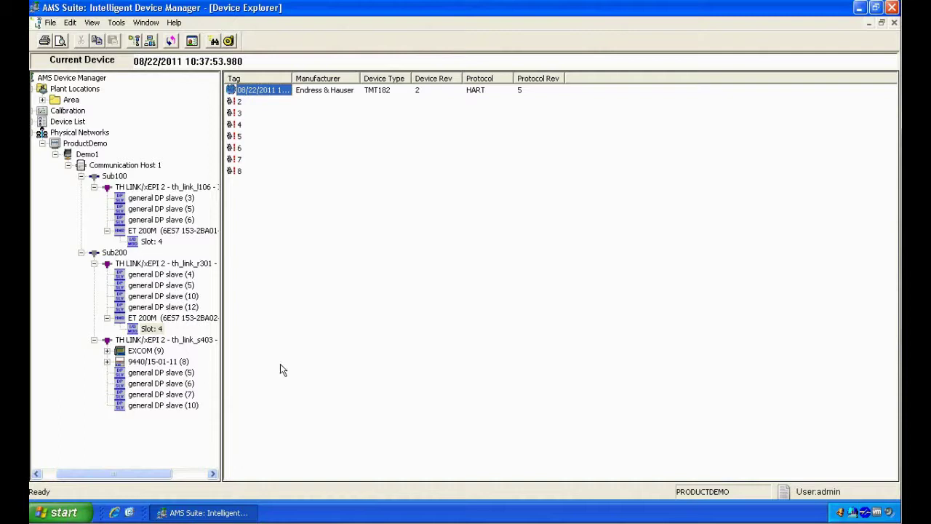
click(861, 8)
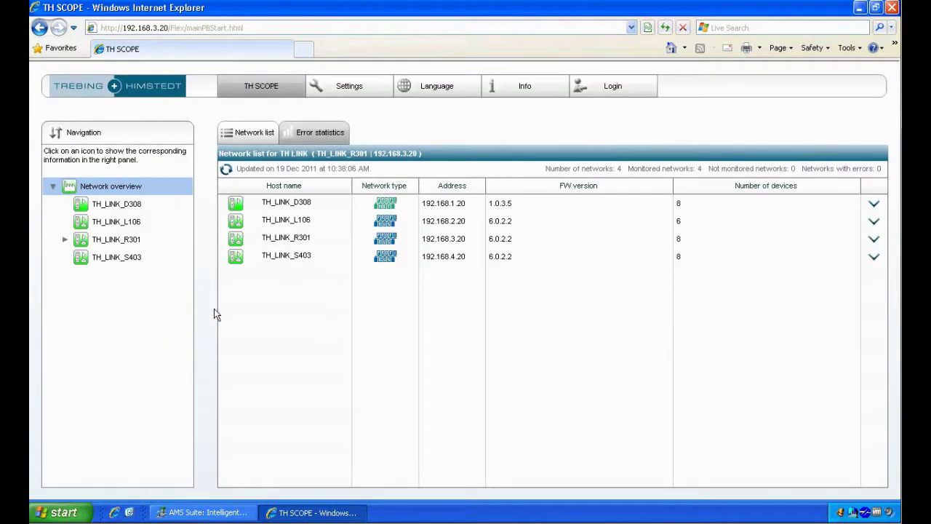
Step: Show the TH LINK's product information on the Info tab
click(529, 88)
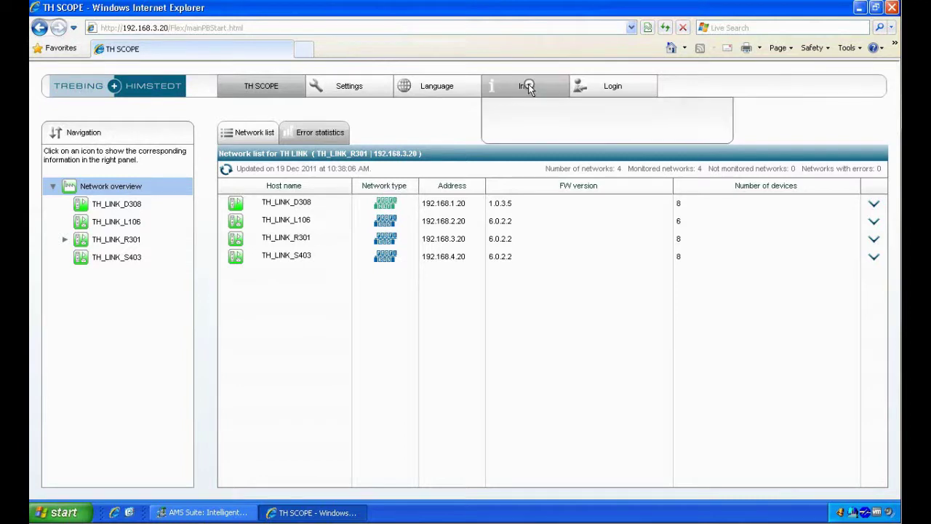